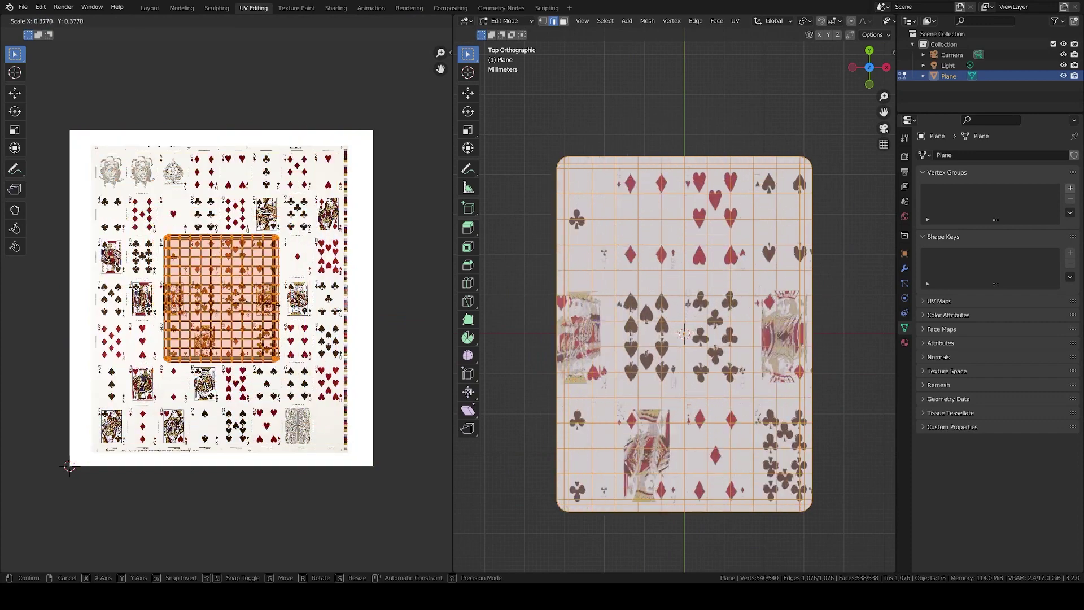
# Step: Scale the card's UVs down and move them over the card sheet's upper-left area in the UV editor
pyautogui.click(247, 300)
pyautogui.press('g')
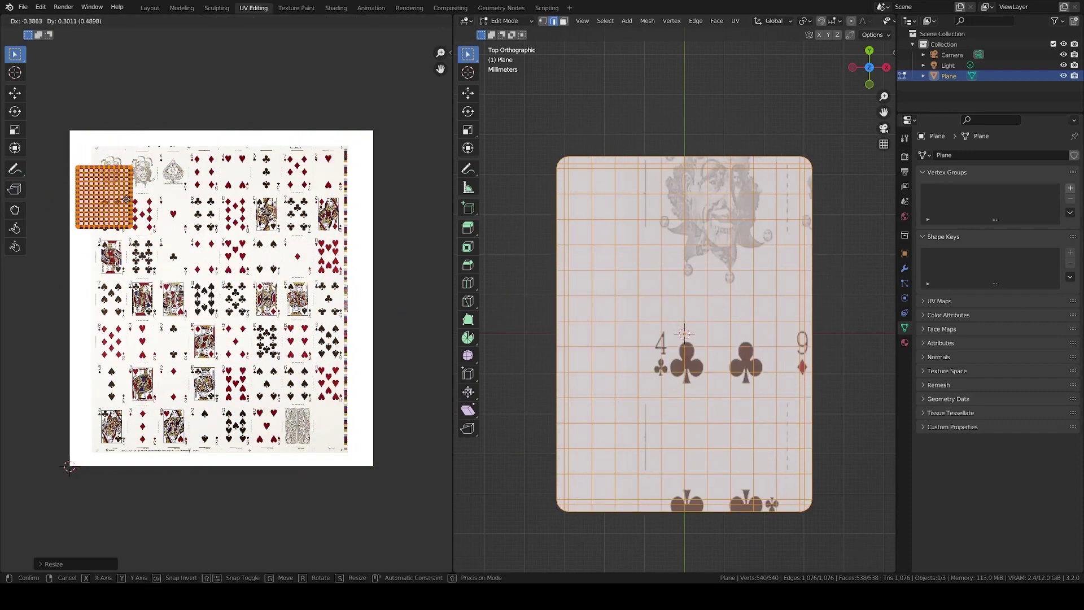
pyautogui.click(107, 169)
pyautogui.scroll(4, 107, 169)
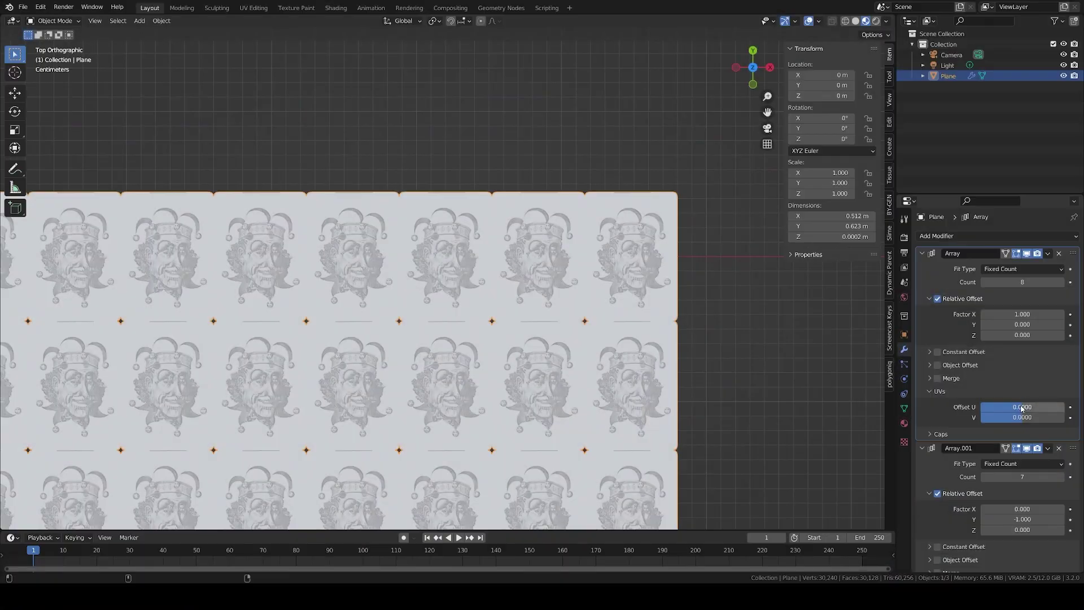
# Step: Offset the first array's UVs to 0.1022 in U and shift the second array's UVs negatively in V
pyautogui.moveTo(1022, 409); pyautogui.dragTo(1052, 409)
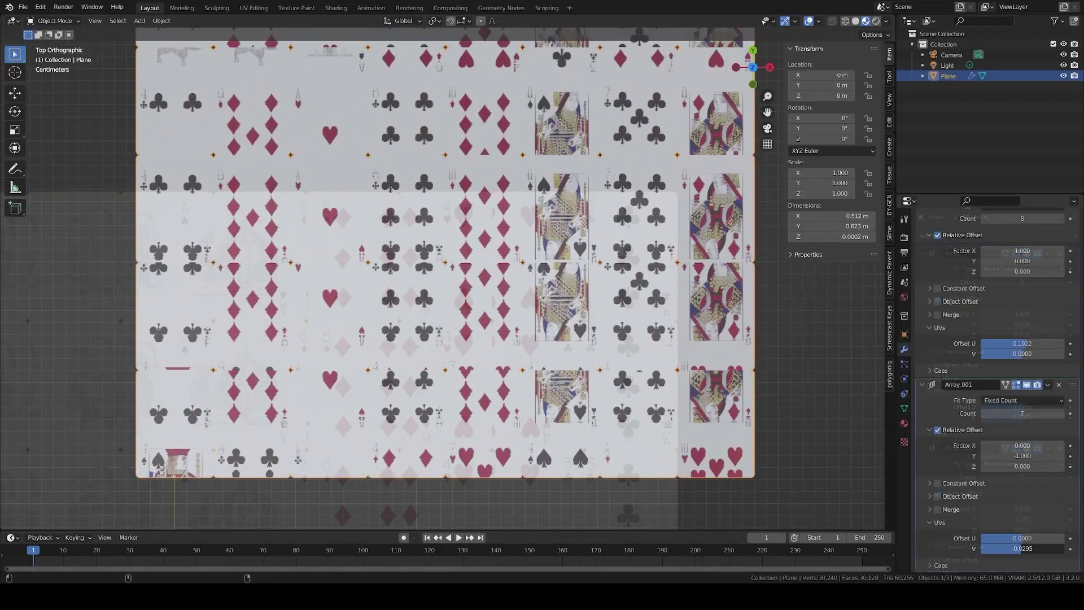
pyautogui.moveTo(1021, 548); pyautogui.dragTo(987, 548)
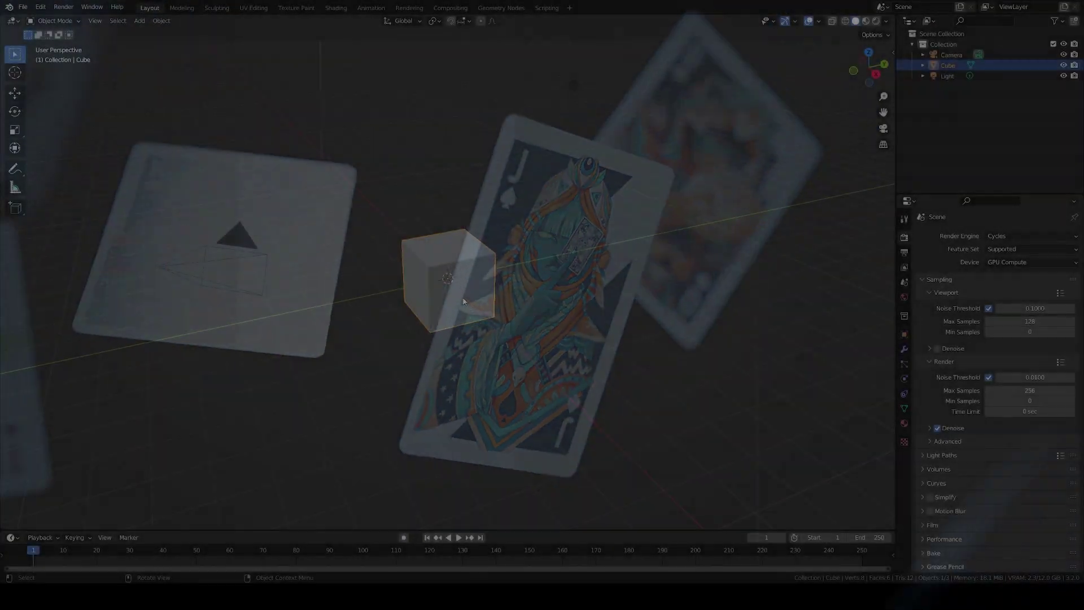
# Step: Delete the default cube and add a mesh plane in its place
pyautogui.press('Delete')
pyautogui.hotkey('shift', 'a')
pyautogui.moveTo(460, 270)
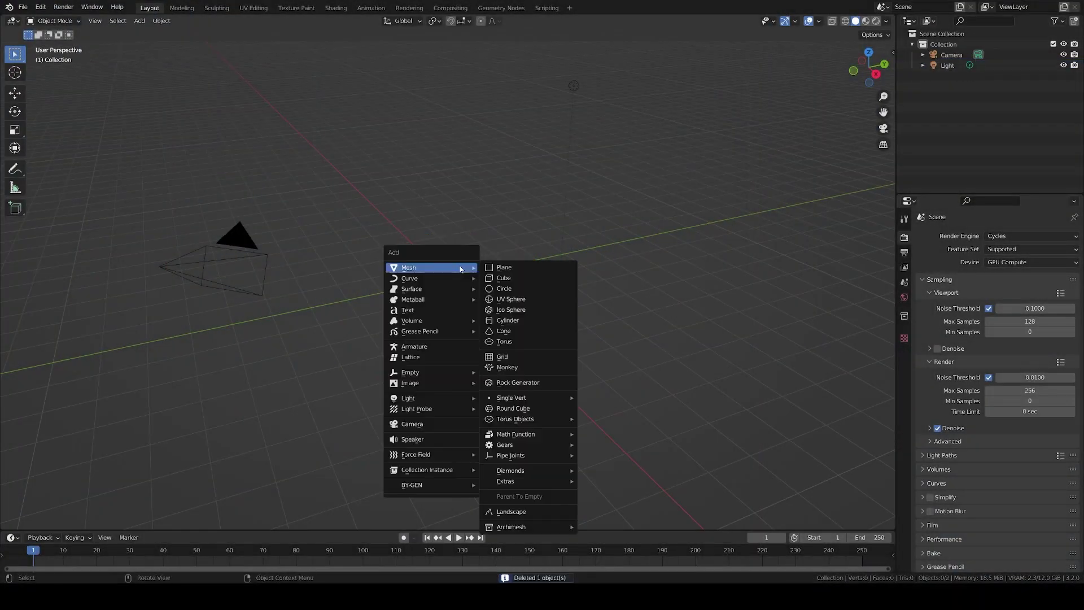
pyautogui.click(506, 270)
pyautogui.scroll(4, 423, 266)
# Step: Set the plane's dimensions to 64 mm in X and 89 mm in Y, and apply its scale
pyautogui.press('n')
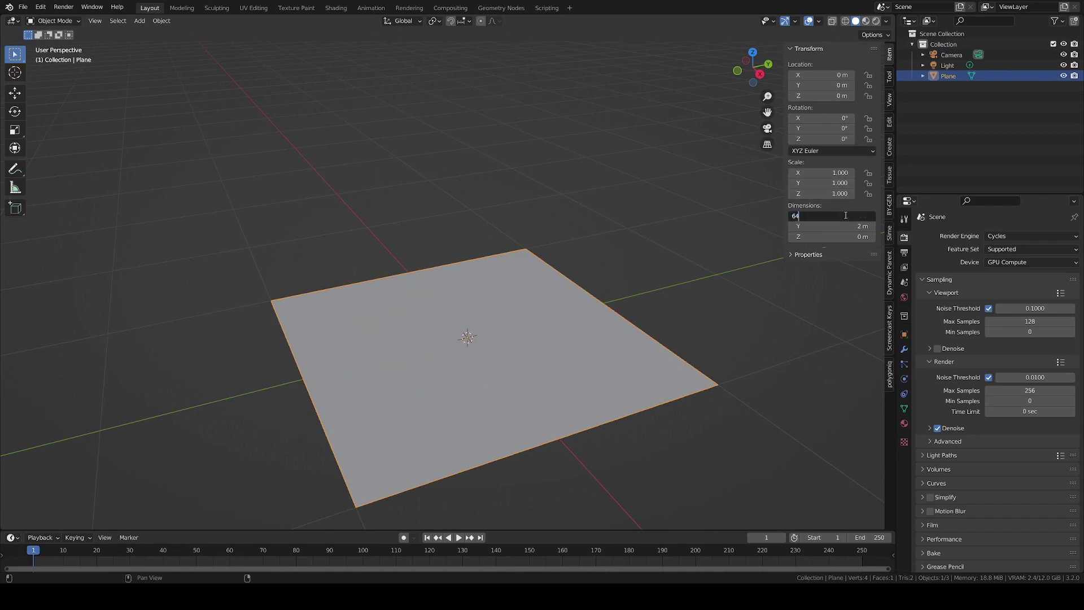
pyautogui.press('Tab')
pyautogui.write('89m')
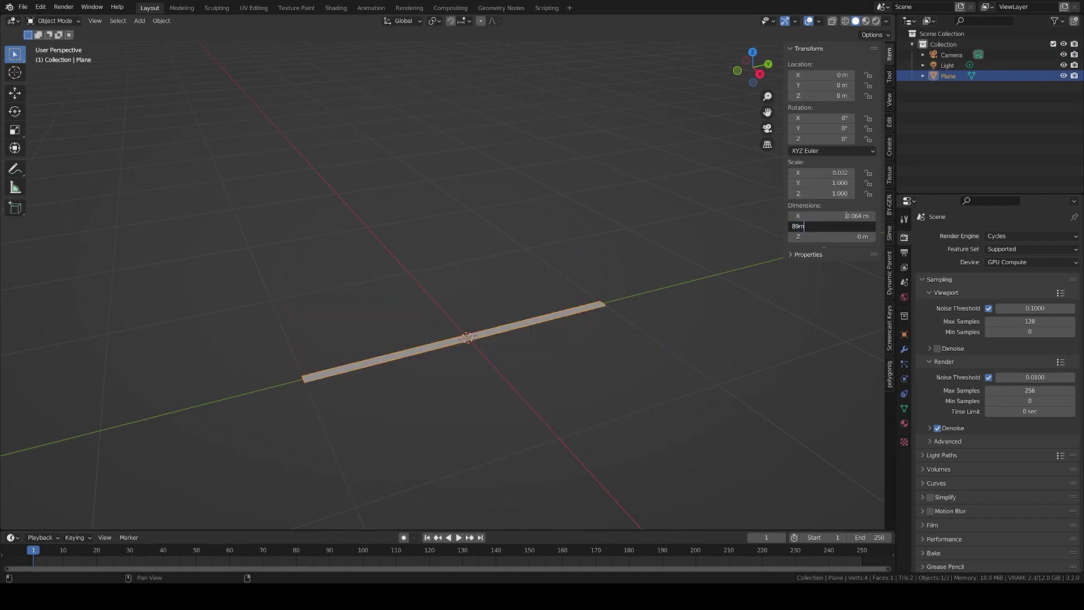
pyautogui.write('m')
pyautogui.press('Return')
pyautogui.scroll(5, 456, 350)
pyautogui.hotkey('ctrl', 'a')
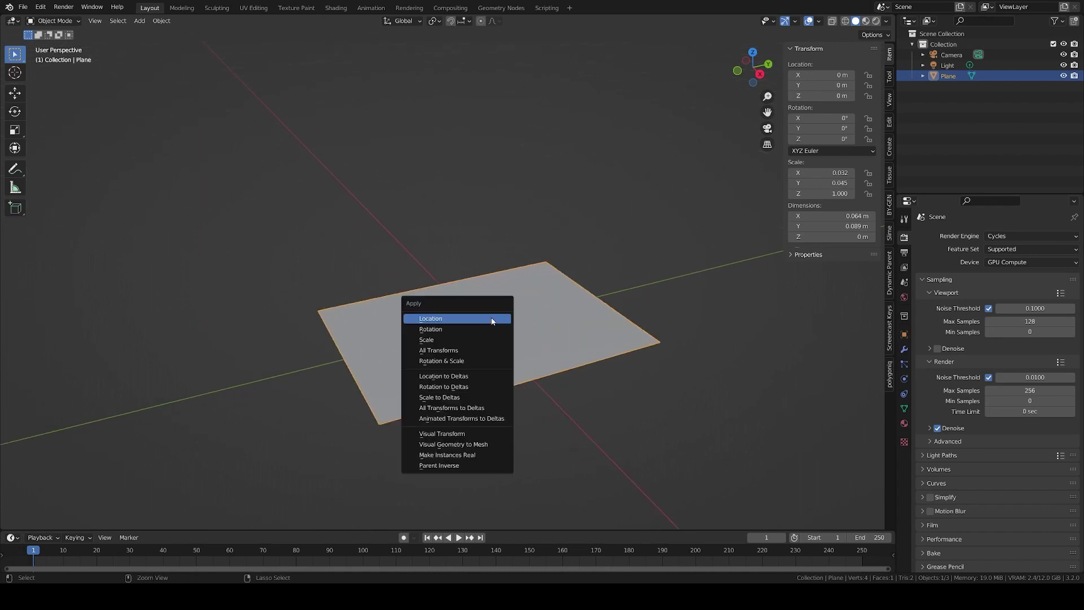
pyautogui.click(449, 340)
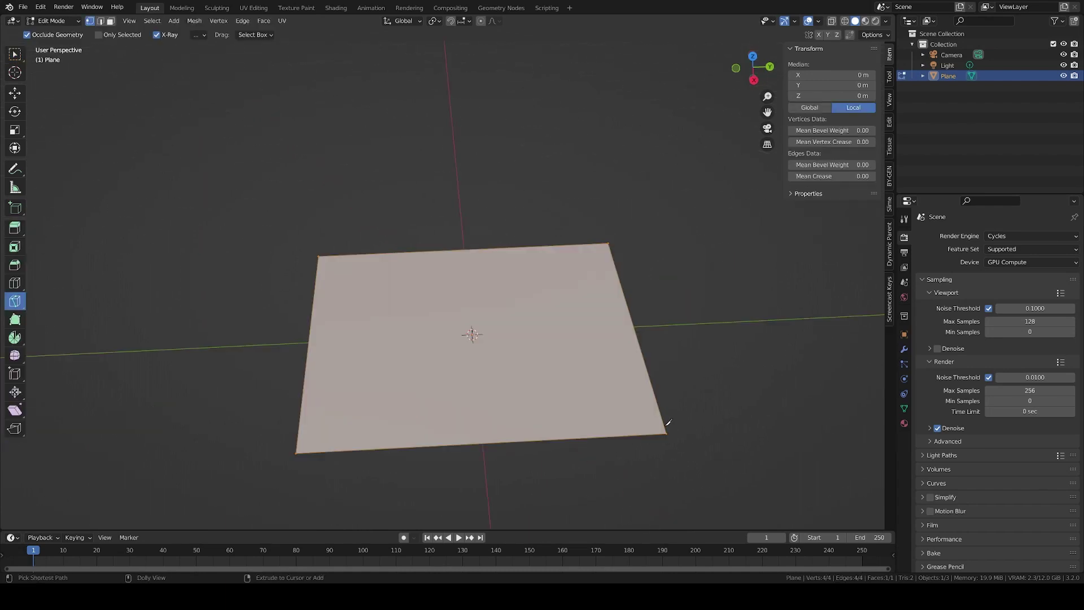
# Step: Round the plane's four corners with a vertex bevel of about 3 mm and 4 segments
pyautogui.hotkey('ctrl', 'shift', 'b')
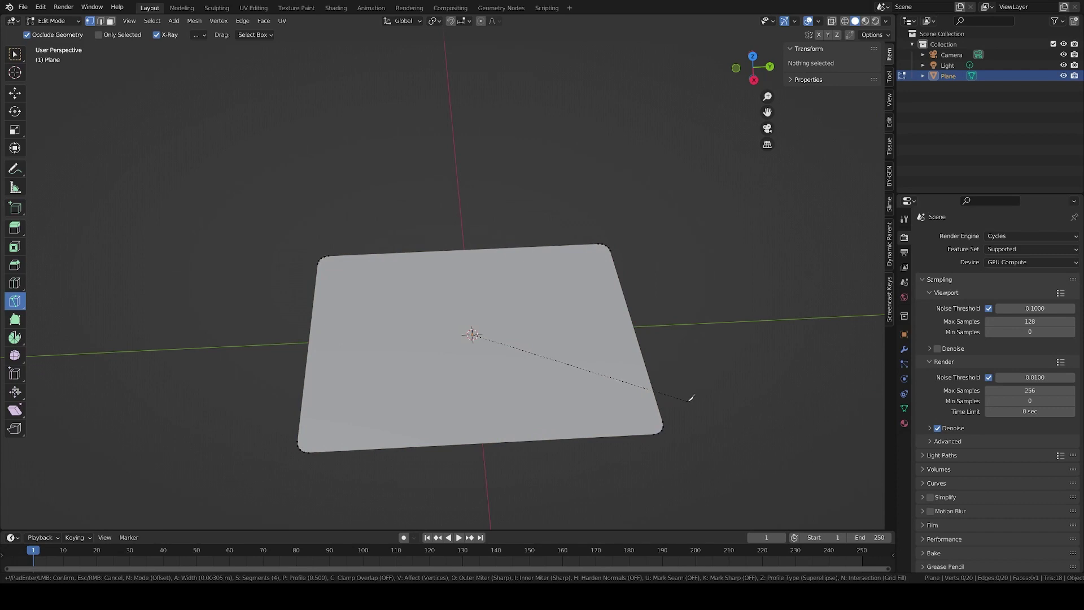
pyautogui.click(690, 398)
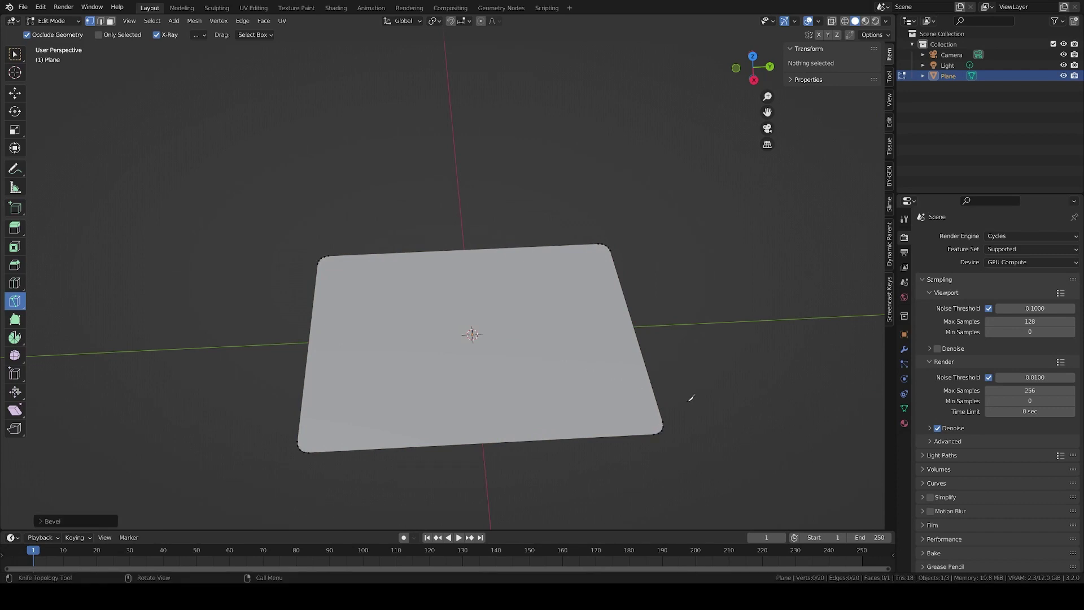
# Step: Knife-cut four straight edges between the outermost bevel vertices of opposite corners, along each side of the card
pyautogui.press('k')
pyautogui.click(658, 427)
pyautogui.press('Return')
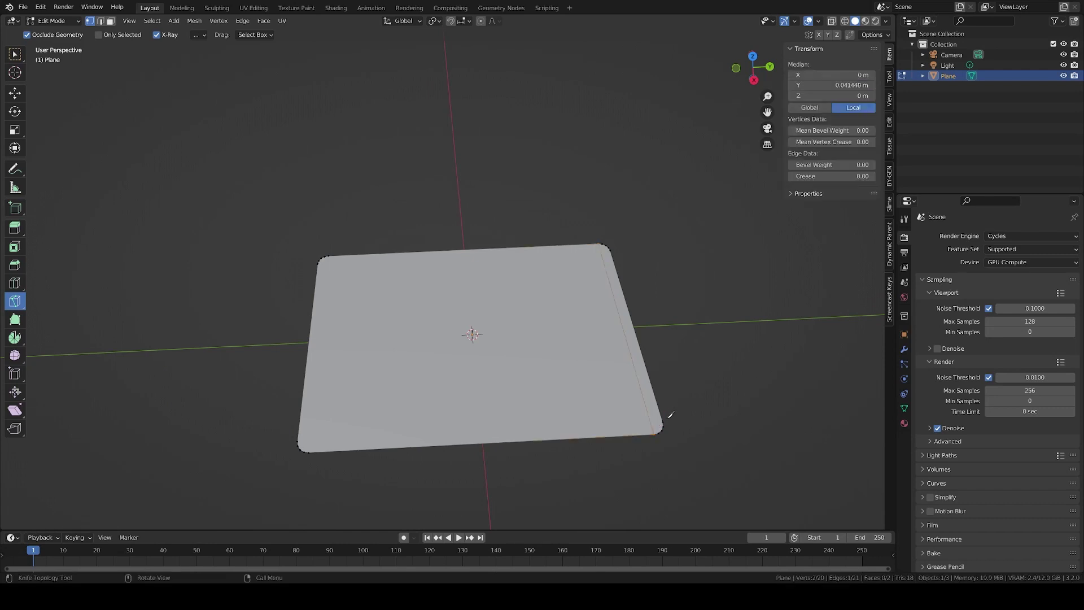
pyautogui.click(298, 440)
pyautogui.press('Return')
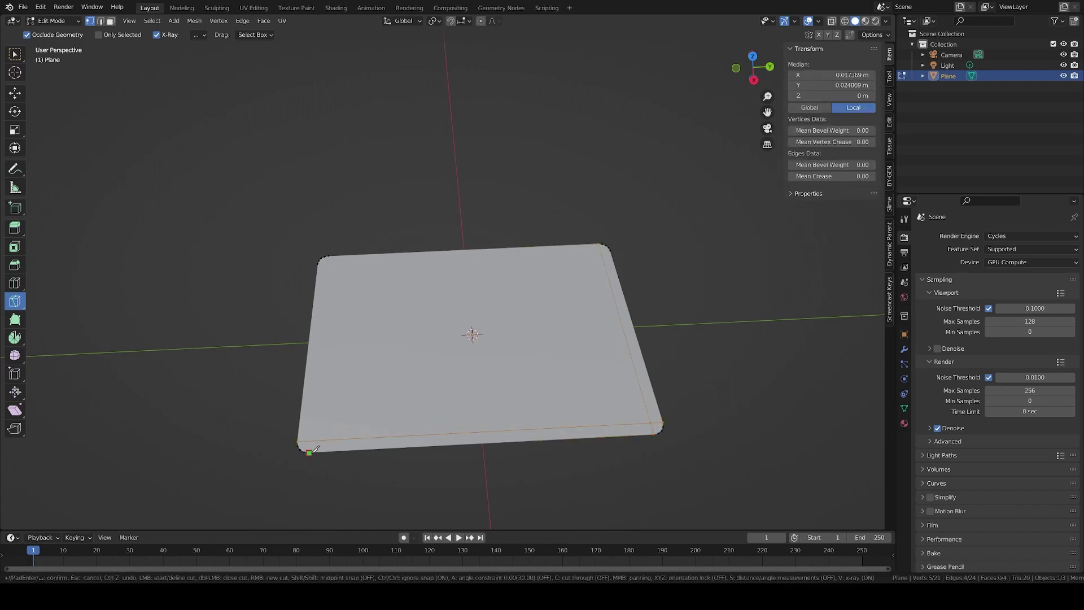
pyautogui.click(328, 256)
pyautogui.press('Return')
pyautogui.click(318, 263)
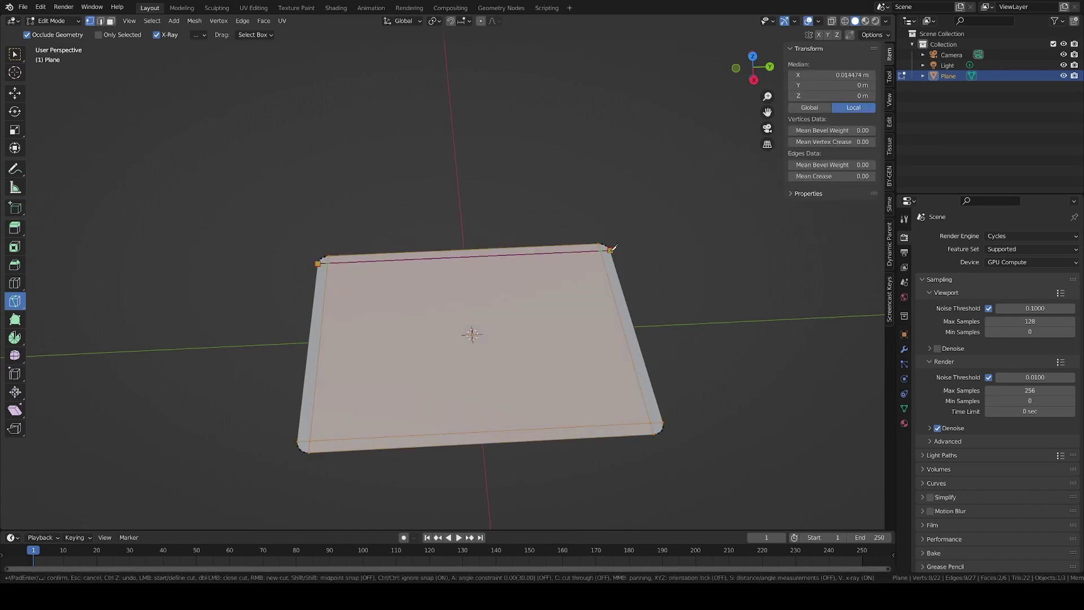
pyautogui.click(611, 248)
pyautogui.press('Return')
# Step: Knife-cut a second set of four edges along the card's sides, joining the next bevel vertices of neighbouring corners
pyautogui.click(602, 245)
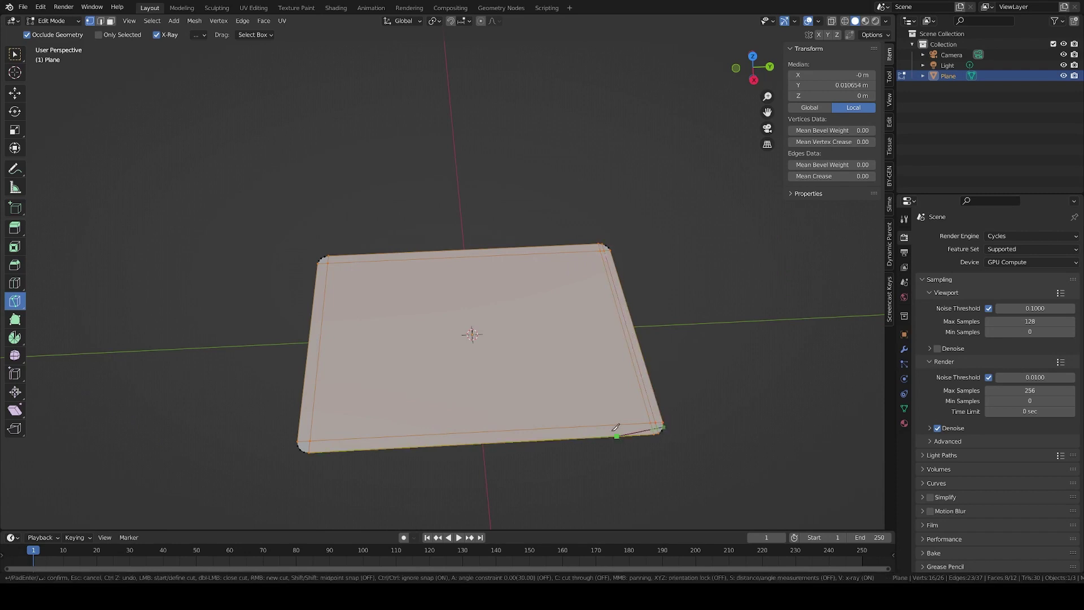
pyautogui.click(299, 445)
pyautogui.press('Return')
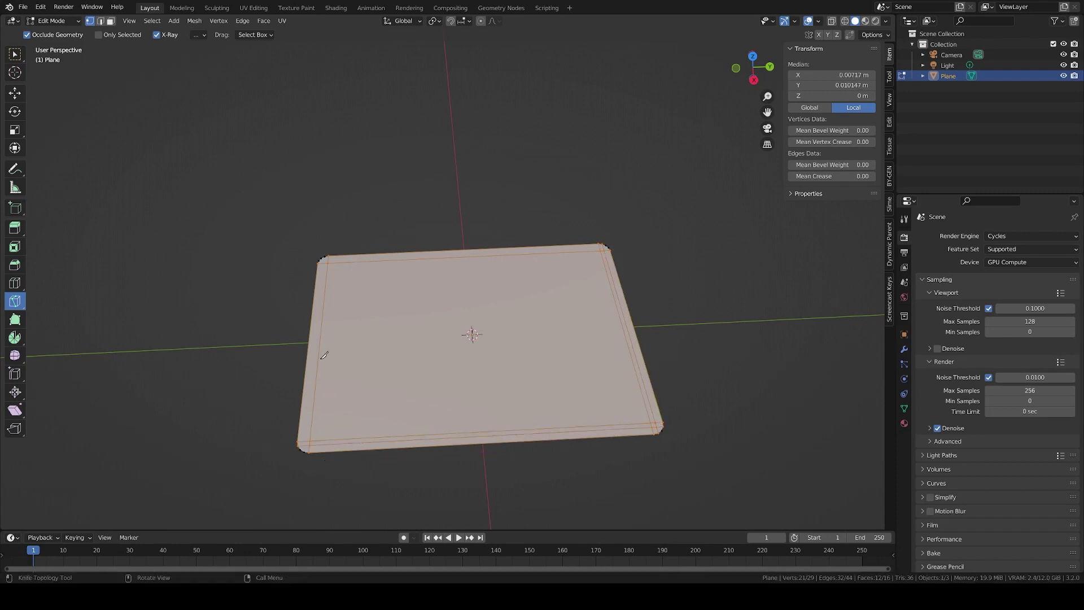
pyautogui.click(305, 451)
pyautogui.click(325, 256)
pyautogui.press('Return')
pyautogui.click(320, 260)
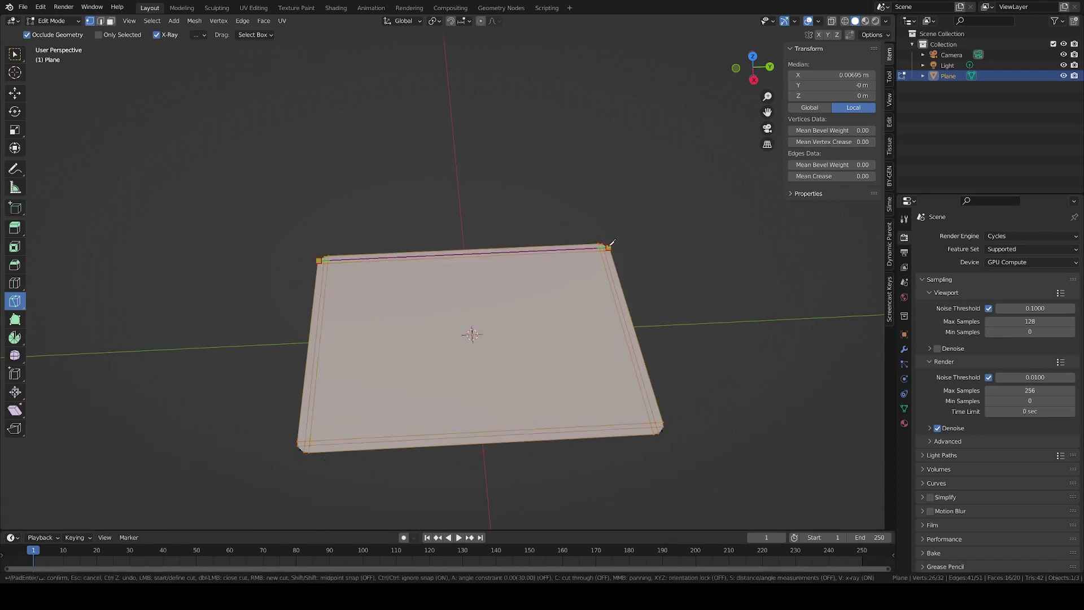
pyautogui.click(610, 246)
pyautogui.press('Return')
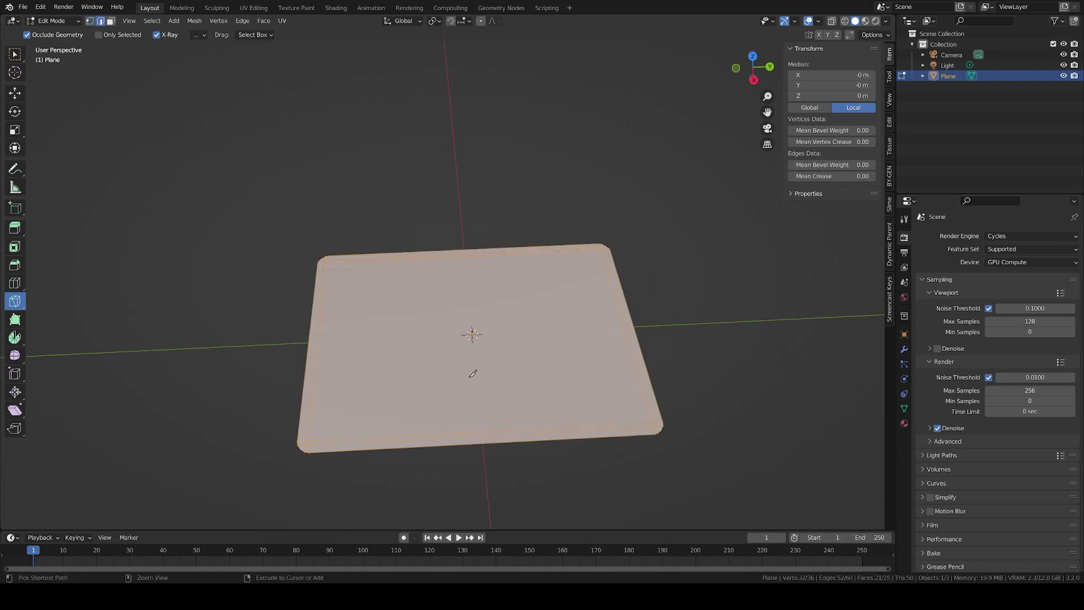
# Step: Add 12 evenly spaced loop cuts across the card's length
pyautogui.scroll(8, 466, 436)
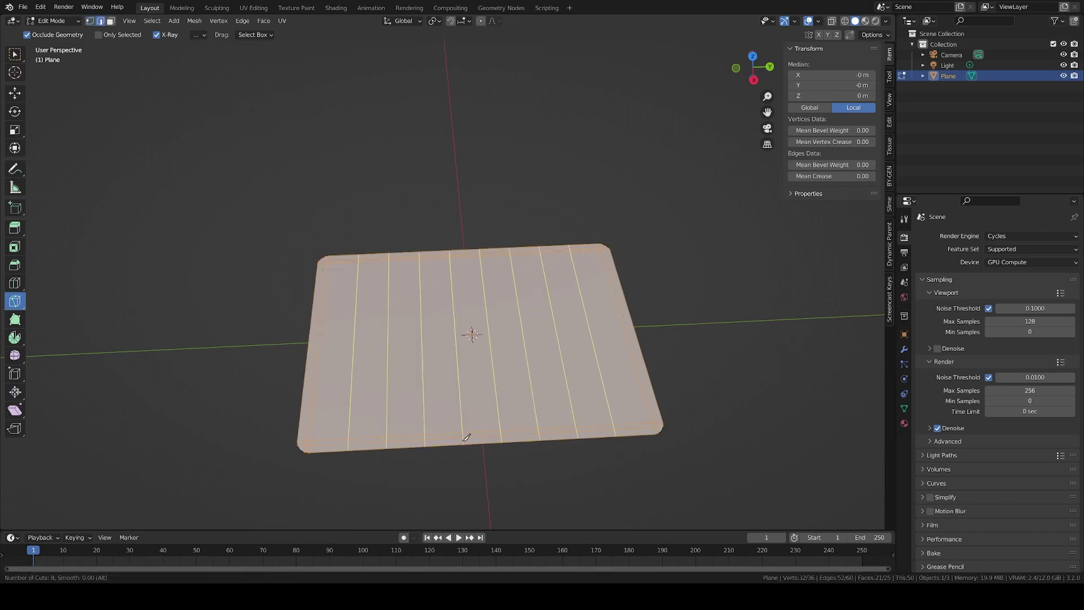
pyautogui.scroll(3, 466, 437)
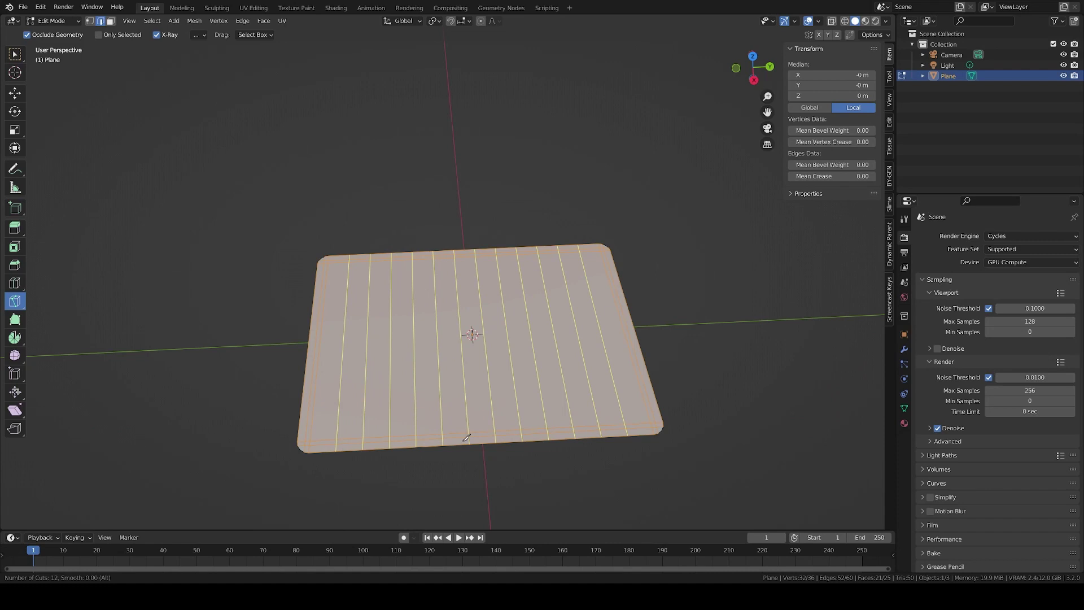
pyautogui.click(466, 437)
pyautogui.rightClick(489, 421)
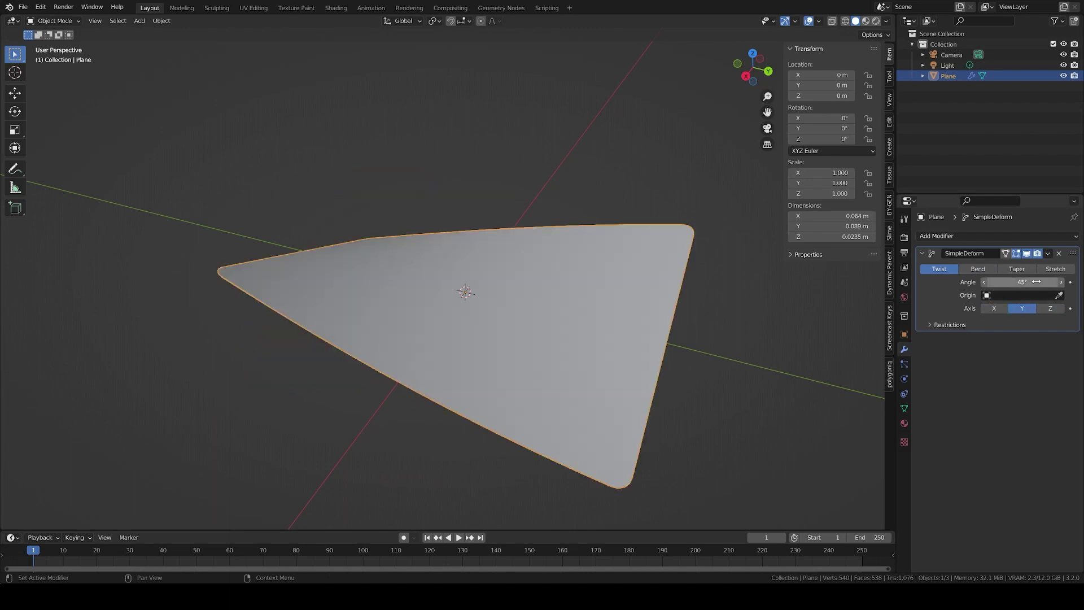
# Step: Try a different twist angle on the card's Simple Deform modifier
pyautogui.moveTo(1036, 282); pyautogui.dragTo(994, 282)
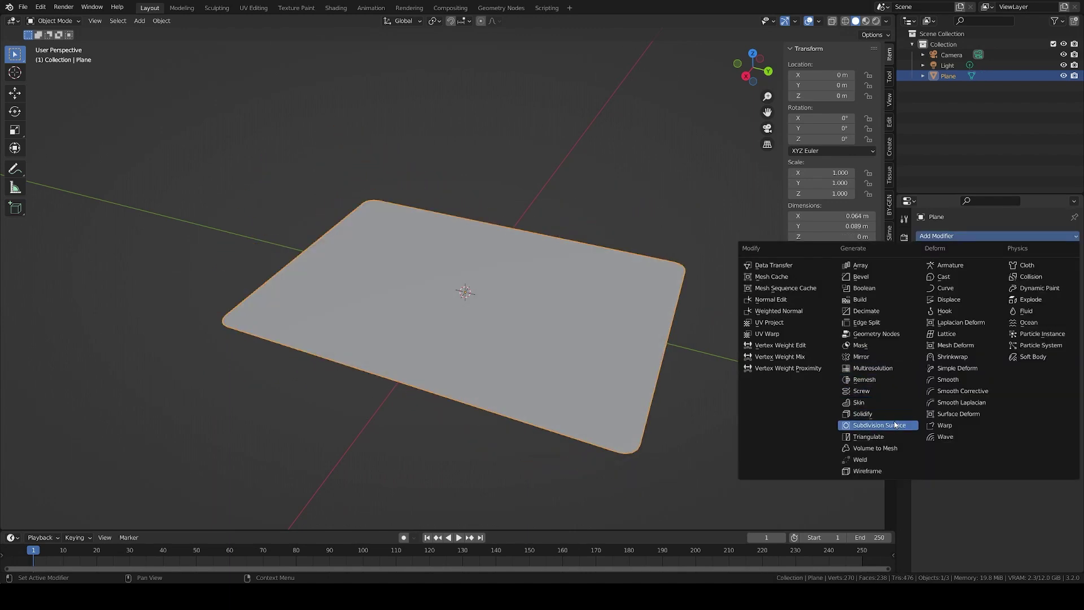
# Step: Add a Solidify modifier to the card with a thickness of 0.2 mm
pyautogui.click(892, 413)
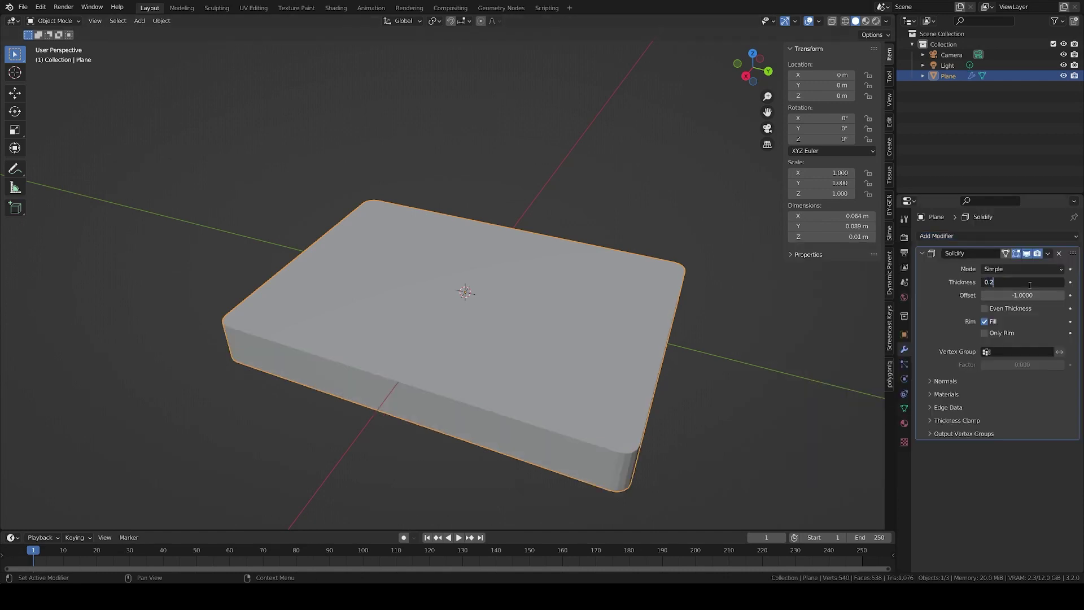
pyautogui.write('mm')
pyautogui.press('Return')
# Step: Add three empty material slots to the card
pyautogui.click(903, 425)
pyautogui.click(1075, 237)
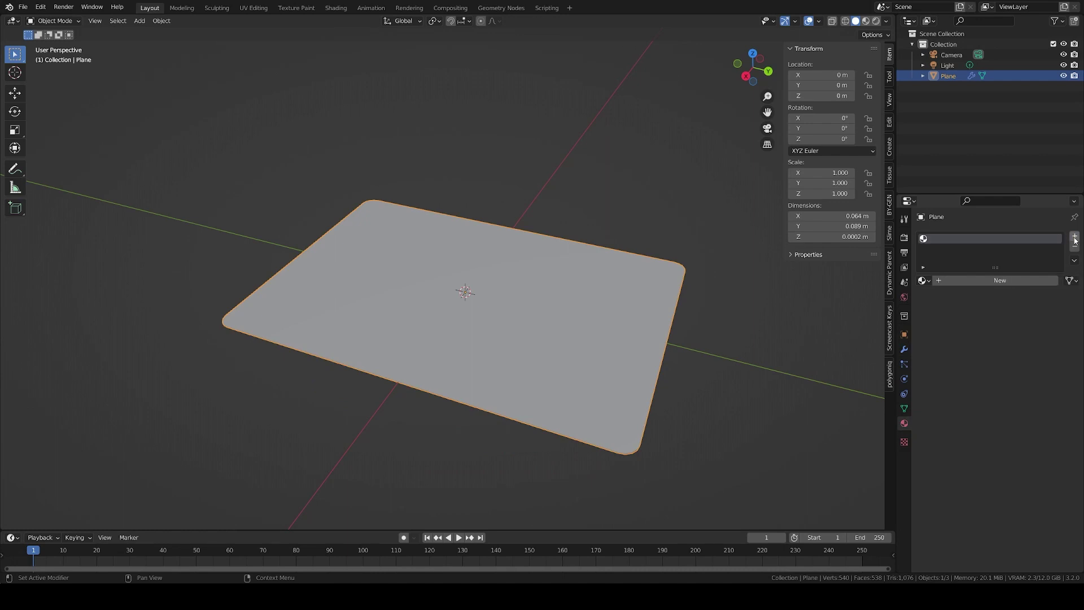
pyautogui.click(1074, 237)
pyautogui.click(1074, 237)
# Step: Create new materials in the three slots and name them Front, Back and Sides
pyautogui.click(959, 241)
pyautogui.click(973, 297)
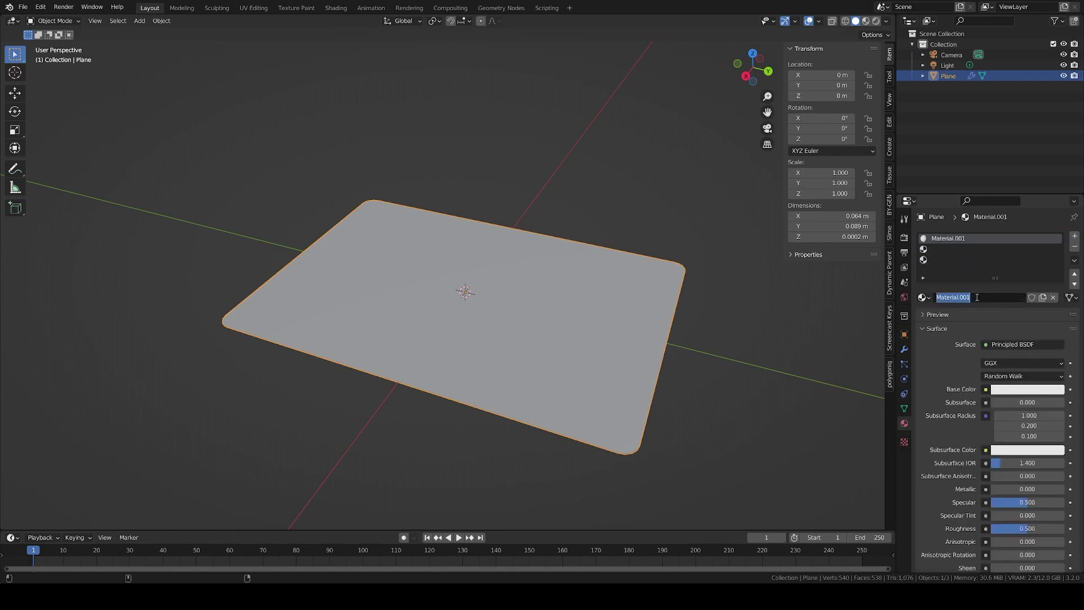
pyautogui.click(953, 249)
pyautogui.click(973, 297)
pyautogui.doubleClick(959, 297)
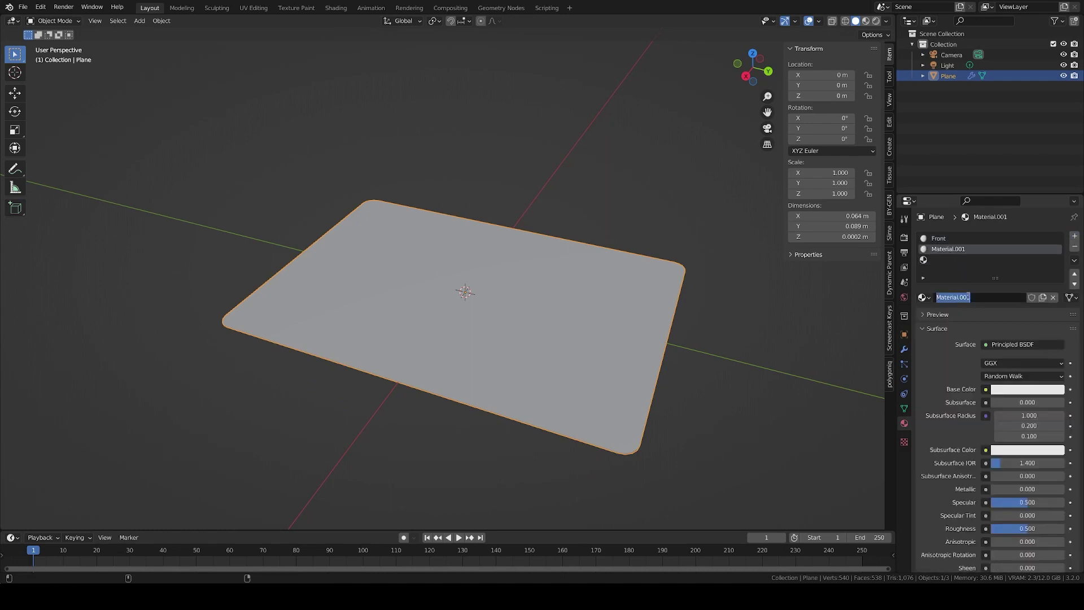
pyautogui.click(951, 258)
pyautogui.click(976, 298)
pyautogui.click(979, 298)
pyautogui.write('S')
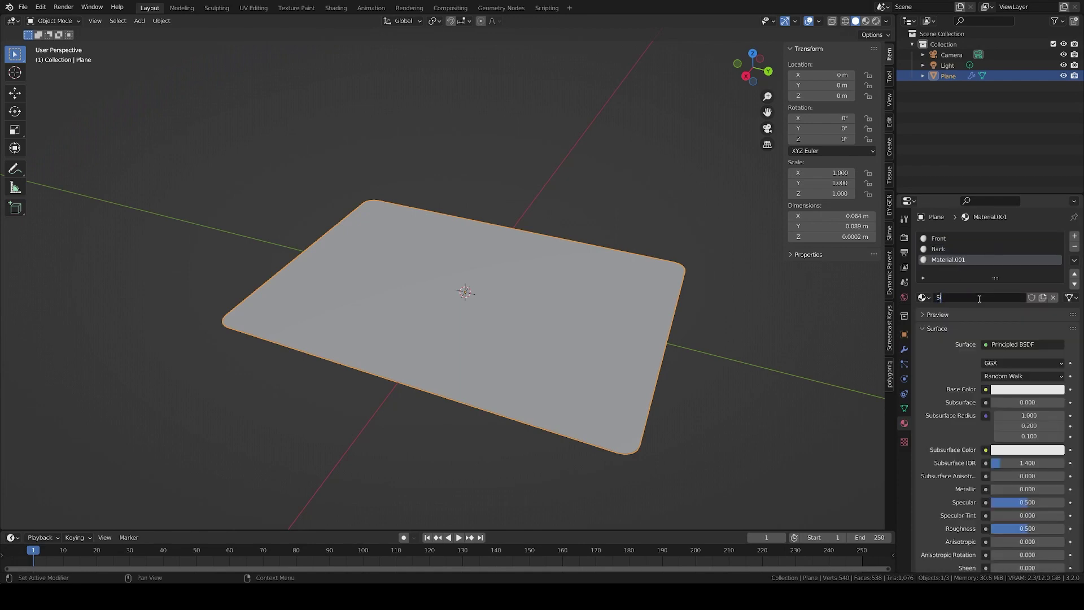
pyautogui.write('ide')
pyautogui.press('Return')
# Step: Set the Solidify modifier's Material Offset to 1 and Rim to 2, and apply the modifier
pyautogui.click(904, 351)
pyautogui.click(954, 394)
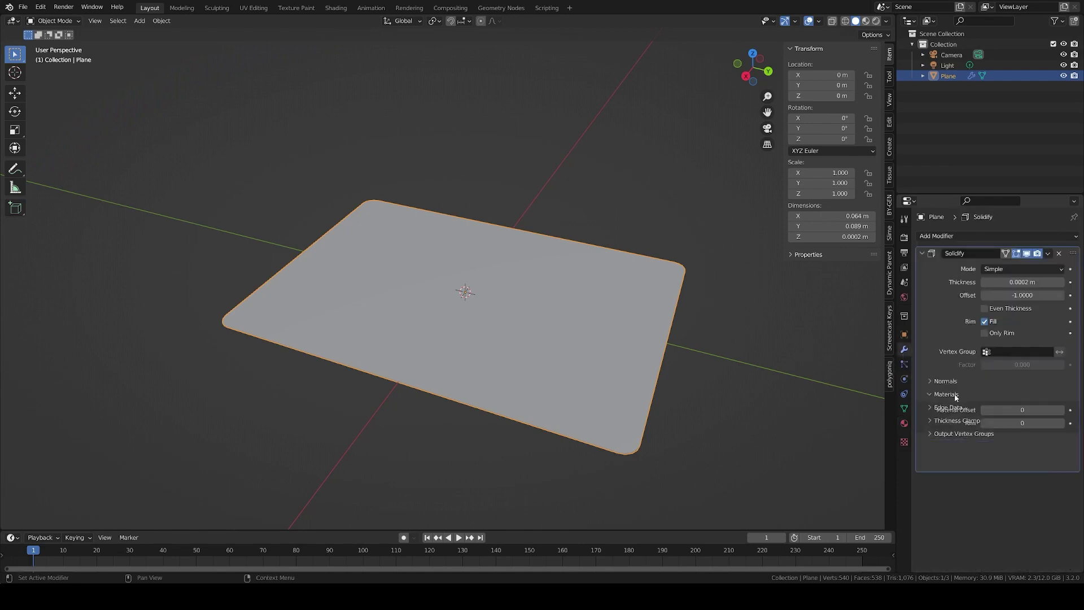
pyautogui.click(1061, 410)
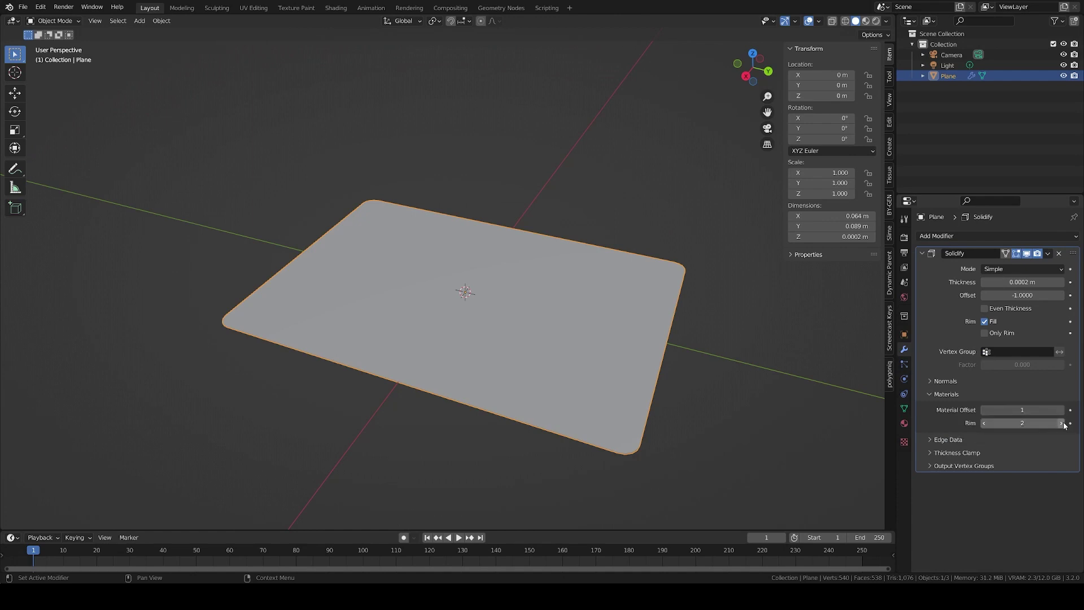
pyautogui.click(904, 423)
pyautogui.click(904, 349)
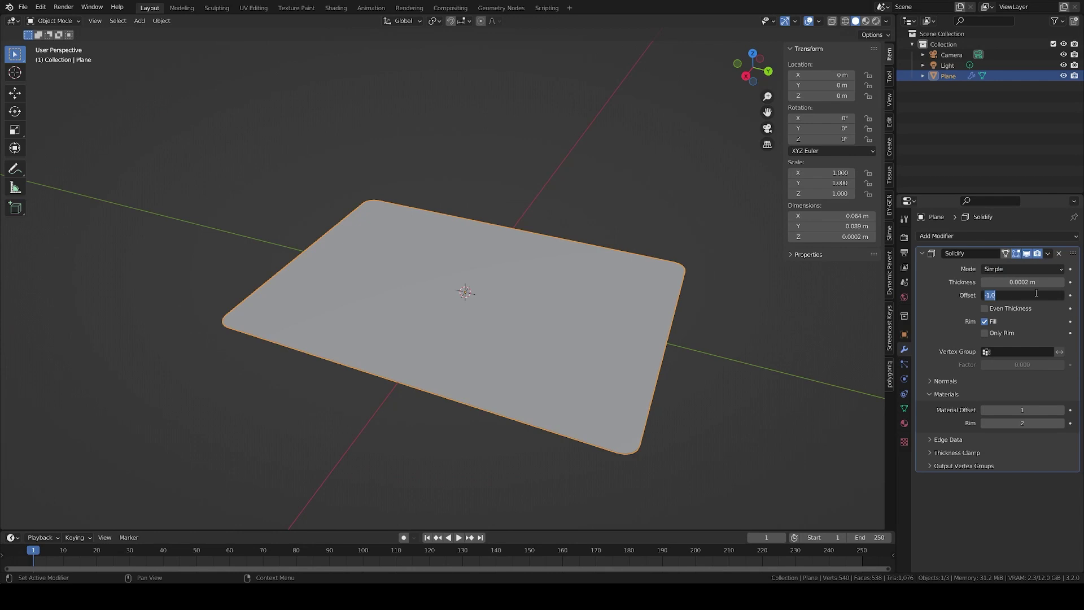
pyautogui.press('Return')
pyautogui.click(1048, 254)
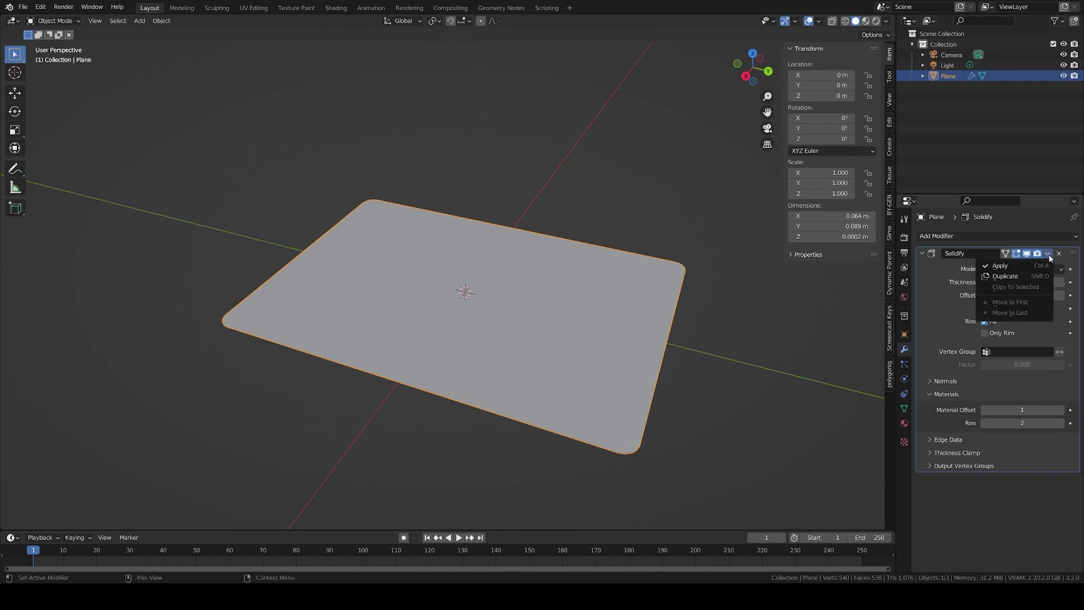
pyautogui.click(1031, 268)
# Step: Switch to the Shading workspace and place the silverfront.png image texture beside the Front material's Principled BSDF node
pyautogui.click(336, 7)
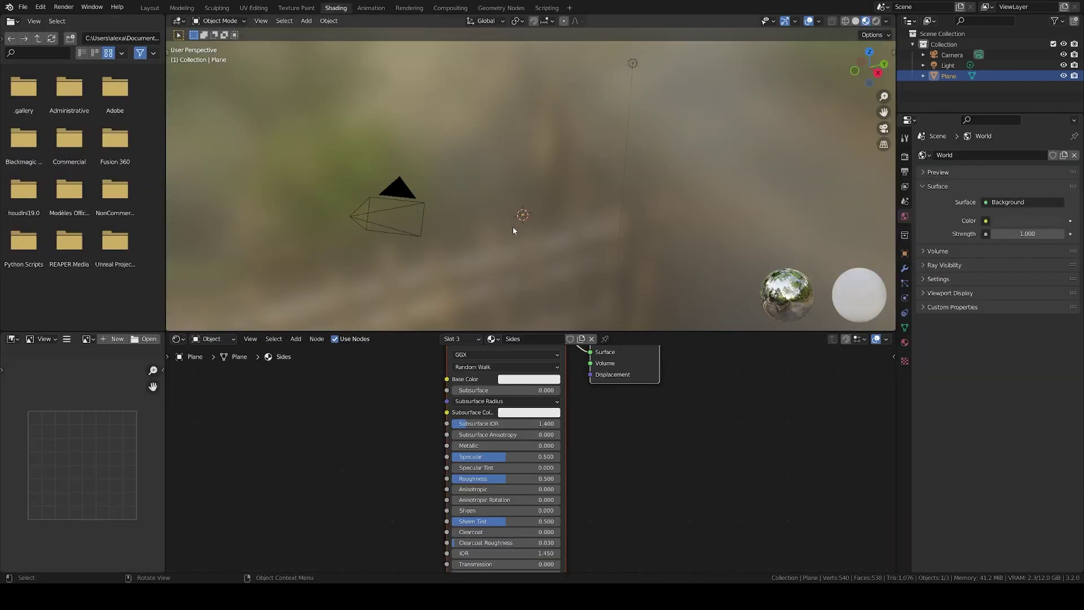
pyautogui.scroll(8, 531, 201)
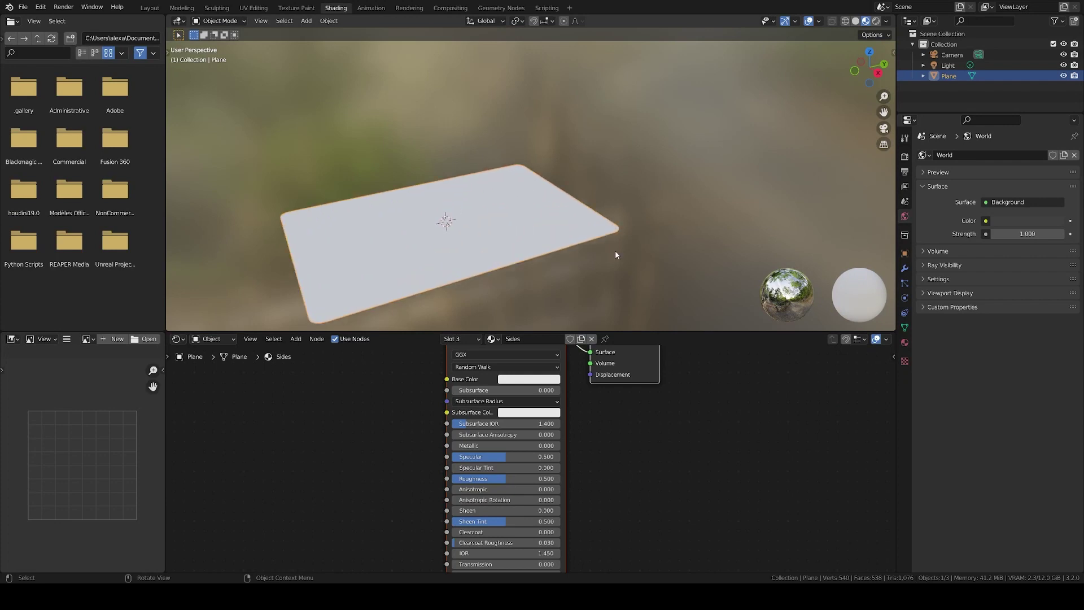
pyautogui.moveTo(573, 396); pyautogui.dragTo(640, 444, button='middle')
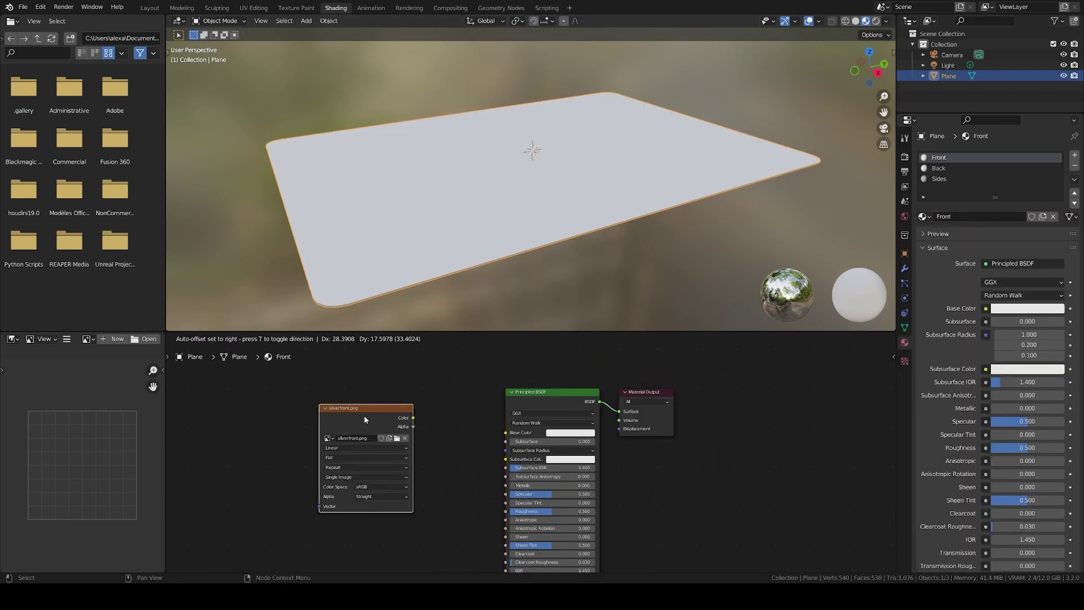
pyautogui.click(372, 419)
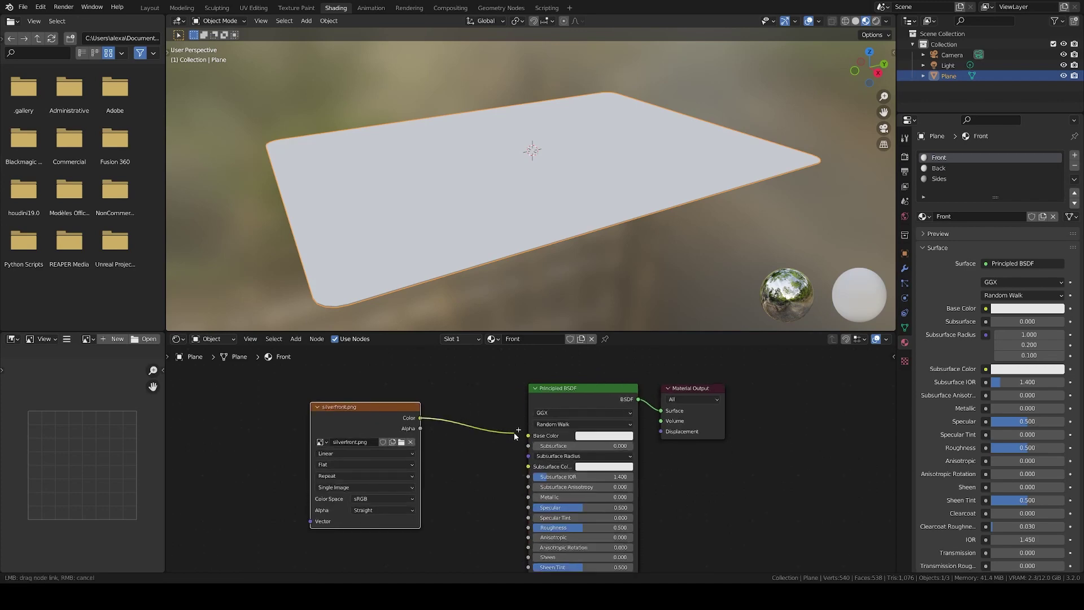
# Step: Link the silverfront.png texture's Color output to the Base Color of the Front material's Principled BSDF
pyautogui.moveTo(530, 437); pyautogui.dragTo(529, 436)
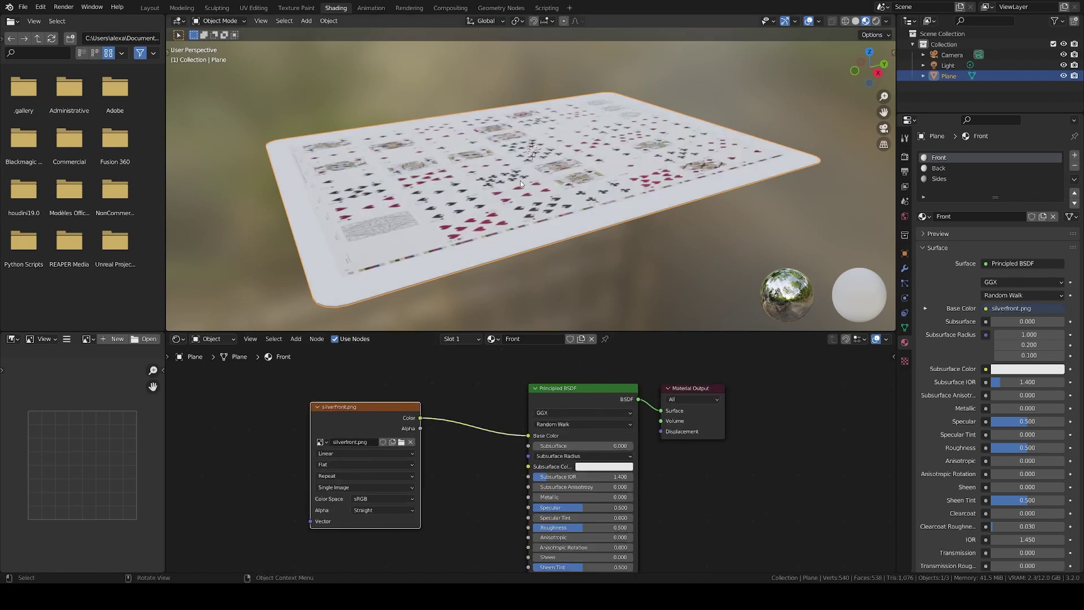
pyautogui.moveTo(486, 146); pyautogui.dragTo(259, 11, button='middle')
# Step: Switch to the UV Editing workspace, select the card's whole mesh and show it in Material Preview from the top
pyautogui.click(253, 8)
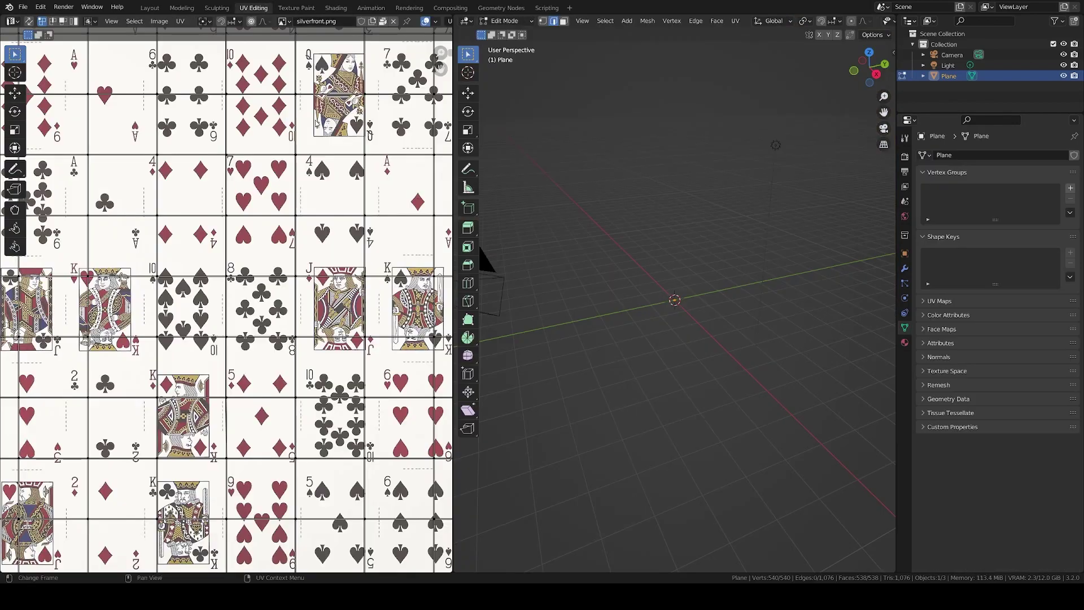
pyautogui.press('a')
pyautogui.scroll(8, 649, 367)
pyautogui.press('z')
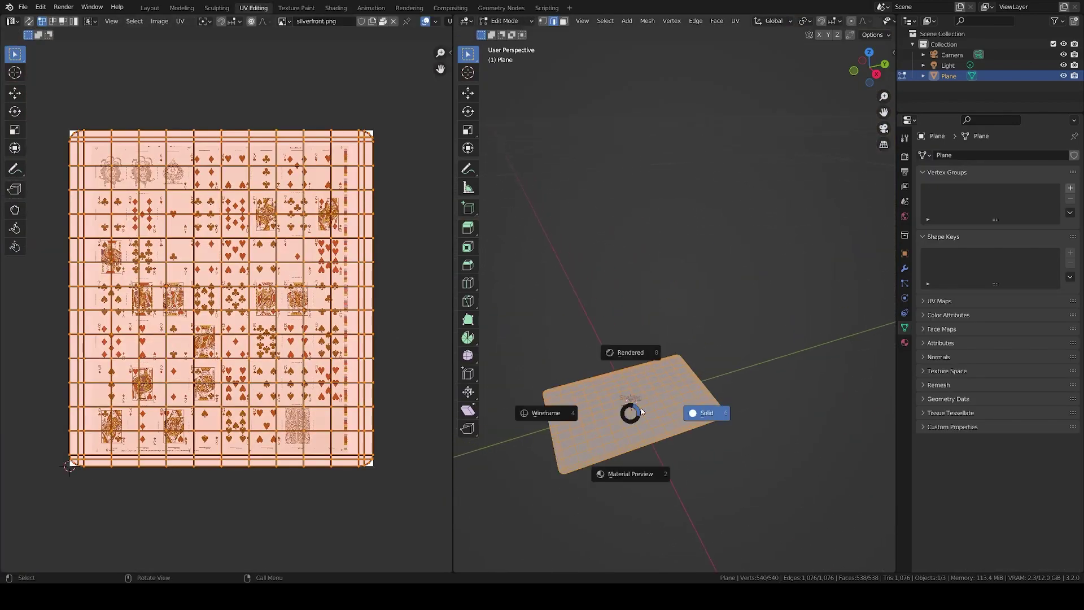
pyautogui.click(621, 476)
pyautogui.moveTo(623, 446); pyautogui.dragTo(662, 349, button='middle')
pyautogui.press('KP_7')
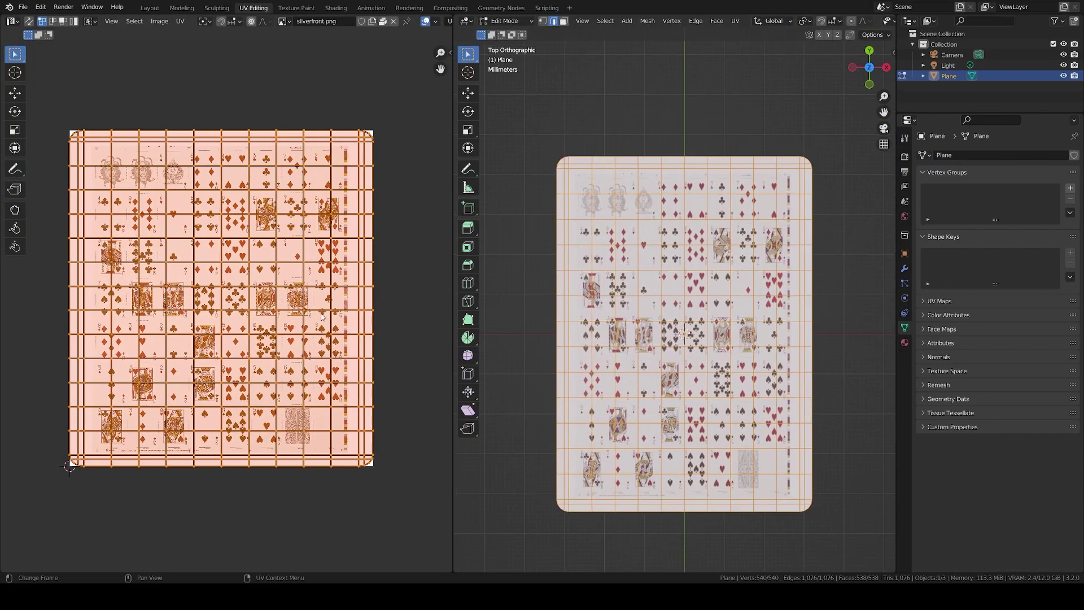
# Step: Scale the card's UV island down and move it over the first joker in the silverfront.png sheet
pyautogui.press('s')
pyautogui.click(246, 301)
pyautogui.press('g')
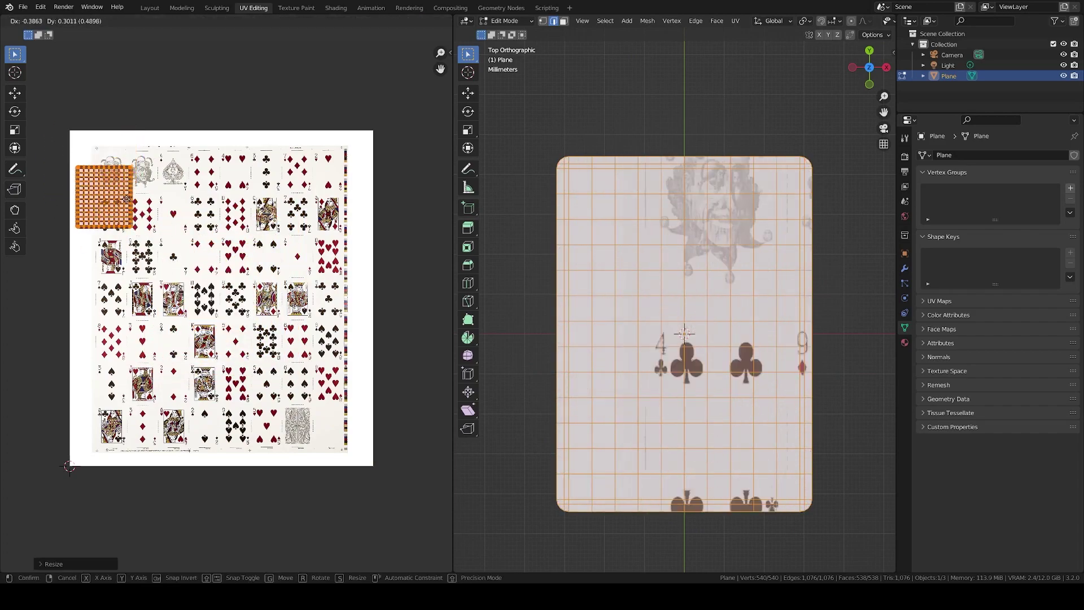
pyautogui.click(133, 177)
pyautogui.scroll(9, 124, 173)
pyautogui.moveTo(123, 173); pyautogui.dragTo(297, 276, button='middle')
pyautogui.scroll(-2, 296, 276)
pyautogui.press('g')
pyautogui.click(380, 268)
# Step: Scale the UV island separately along X and Y and reposition it to match the first joker card's outline
pyautogui.press('s')
pyautogui.press('x')
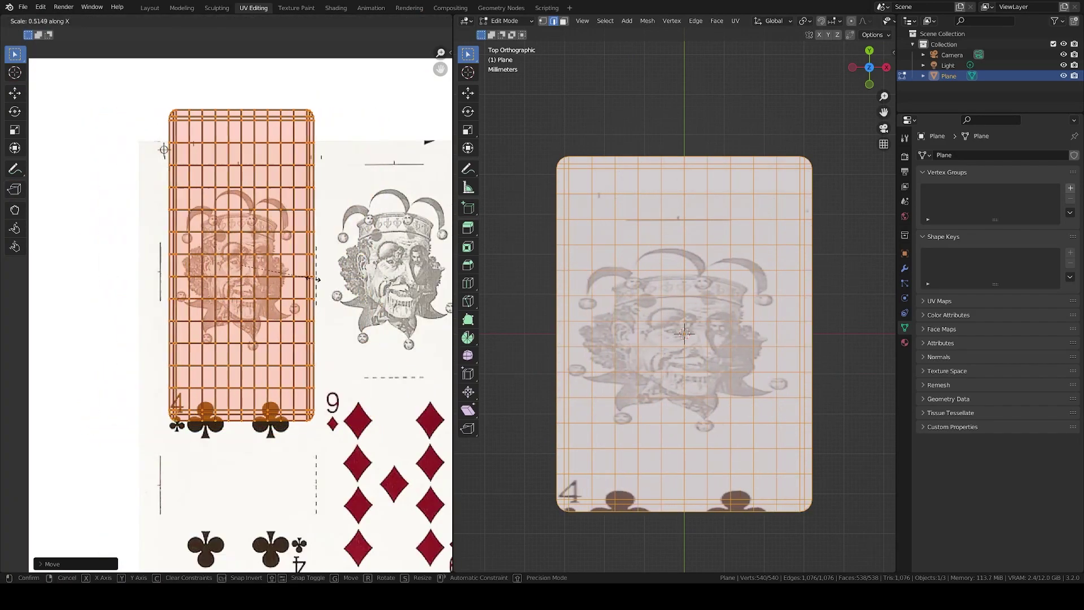
pyautogui.click(323, 278)
pyautogui.press('s')
pyautogui.press('y')
pyautogui.click(292, 283)
pyautogui.press('g')
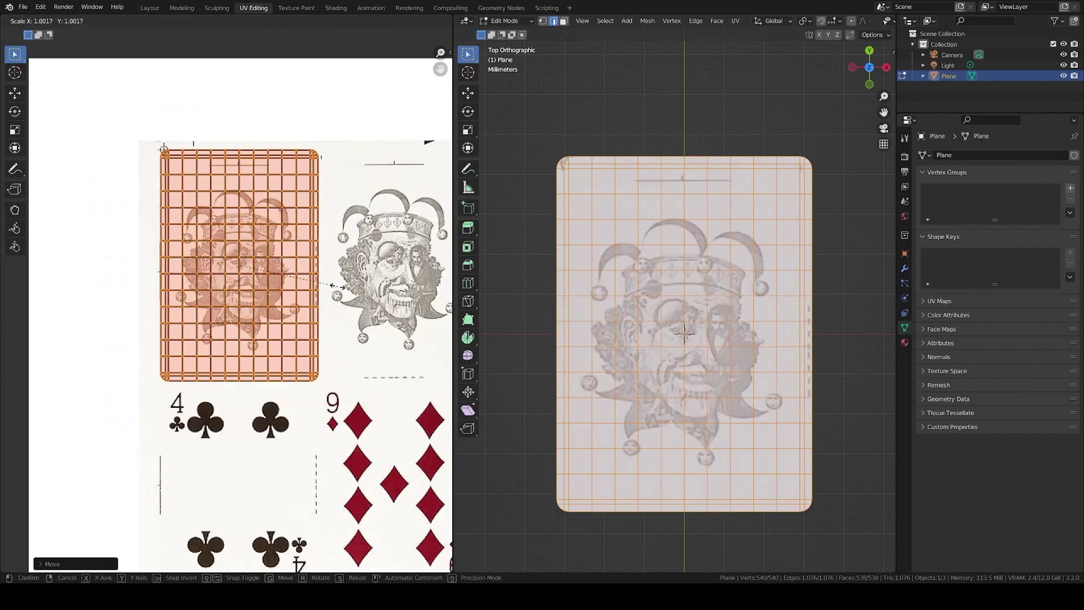
pyautogui.click(307, 317)
# Step: Move the UV island onto the nine of diamonds to check its fit against the printed card
pyautogui.scroll(-2, 308, 317)
pyautogui.scroll(1, 308, 318)
pyautogui.press('g')
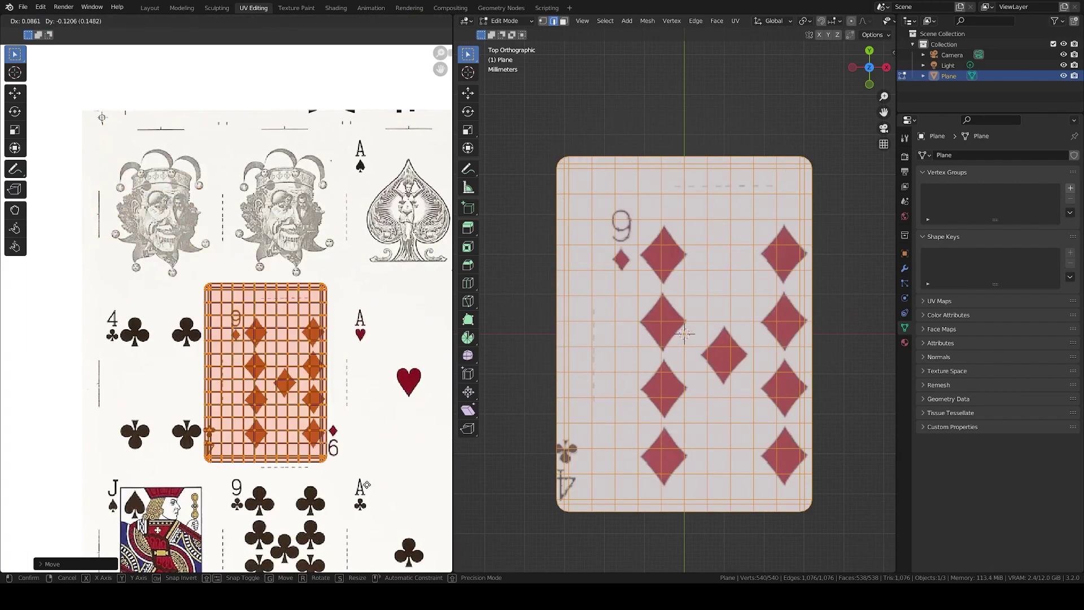
pyautogui.click(381, 493)
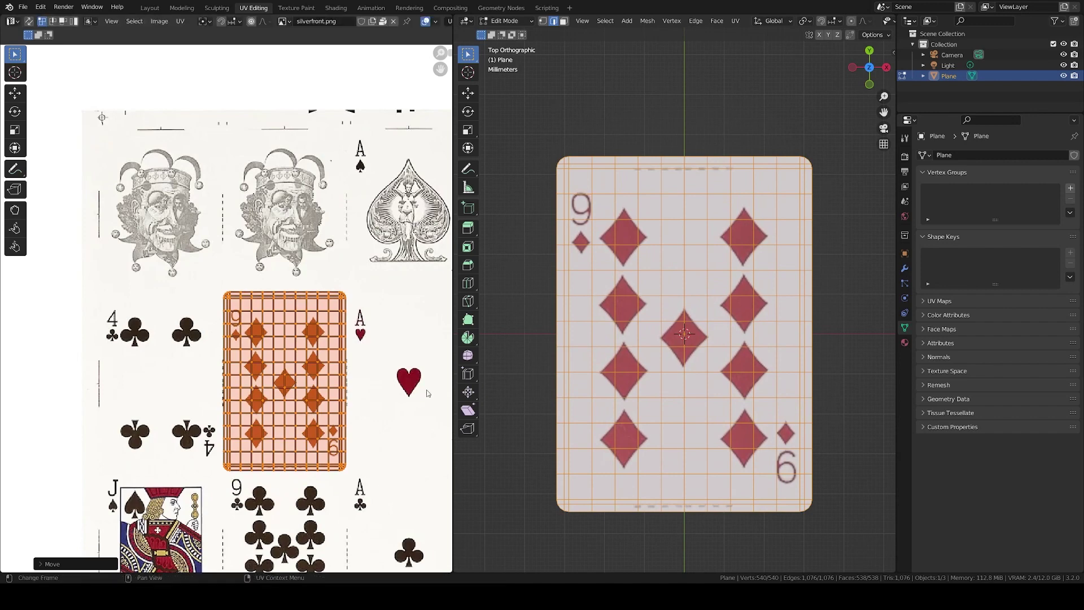
# Step: Rescale the UV island along Y and X to fit the nine of diamonds within its cut marks
pyautogui.press('s')
pyautogui.press('y')
pyautogui.click(415, 390)
pyautogui.press('s')
pyautogui.press('x')
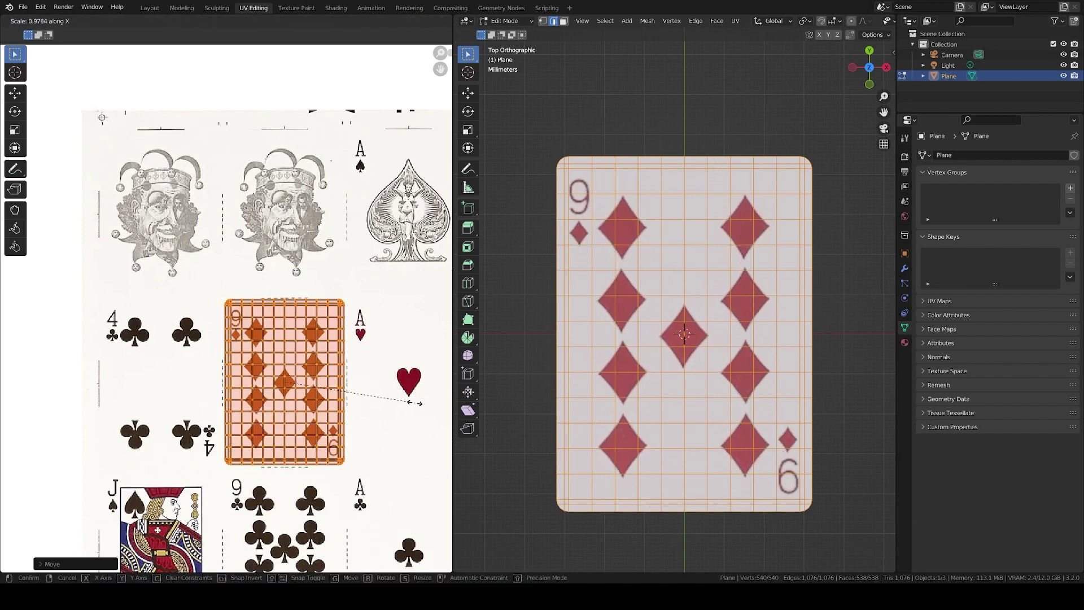
pyautogui.click(415, 403)
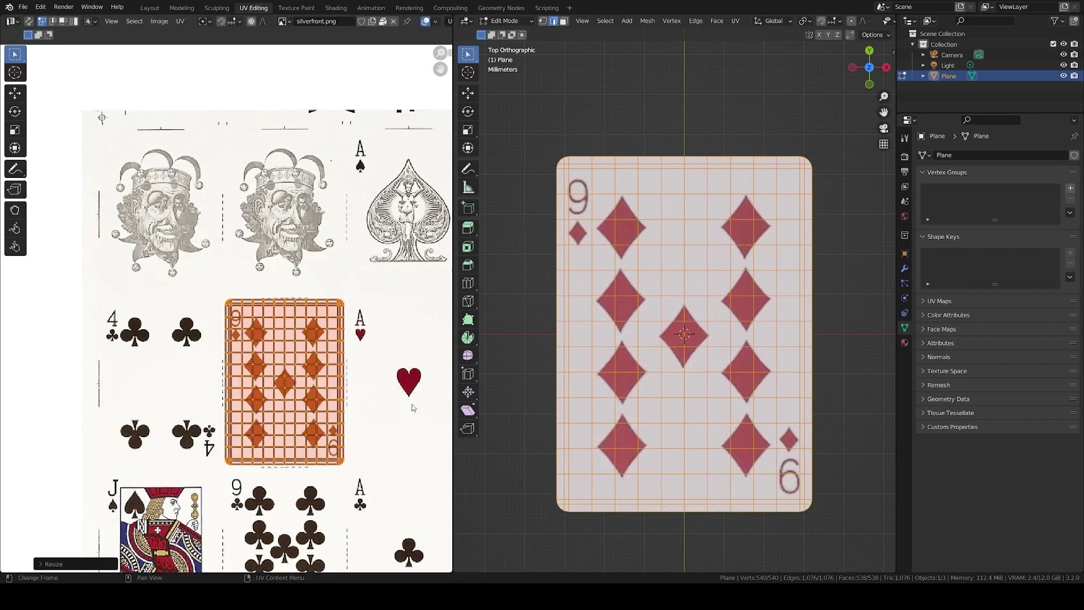
# Step: Move the UV island back onto the first joker, leave Edit Mode and frame the card in perspective
pyautogui.press('g')
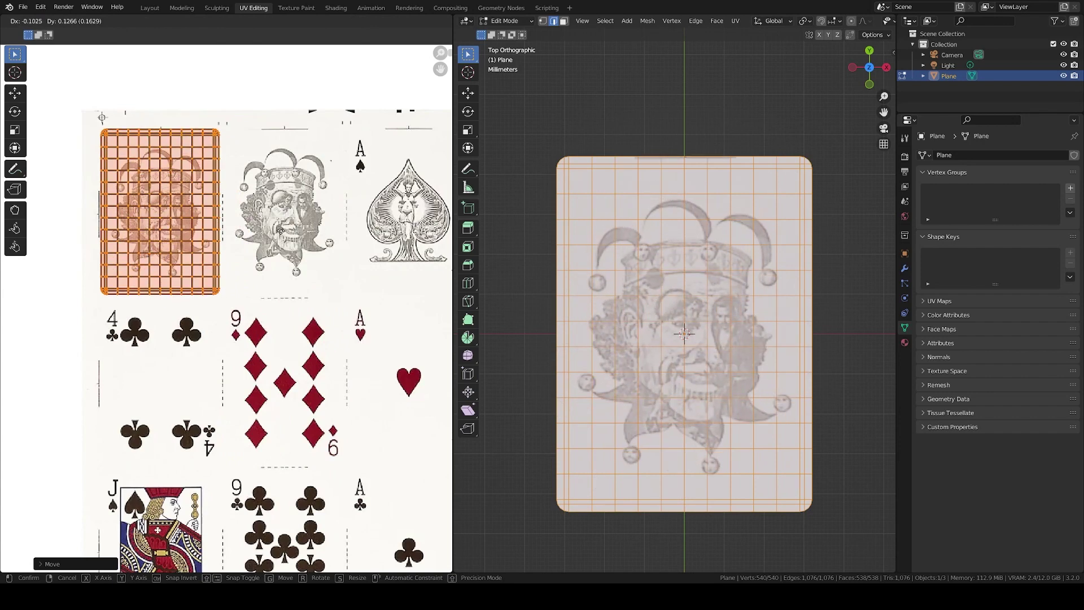
pyautogui.click(281, 232)
pyautogui.press('Tab')
pyautogui.scroll(-3, 672, 382)
pyautogui.moveTo(672, 383); pyautogui.dragTo(582, 275, button='middle')
pyautogui.press('KP_Decimal')
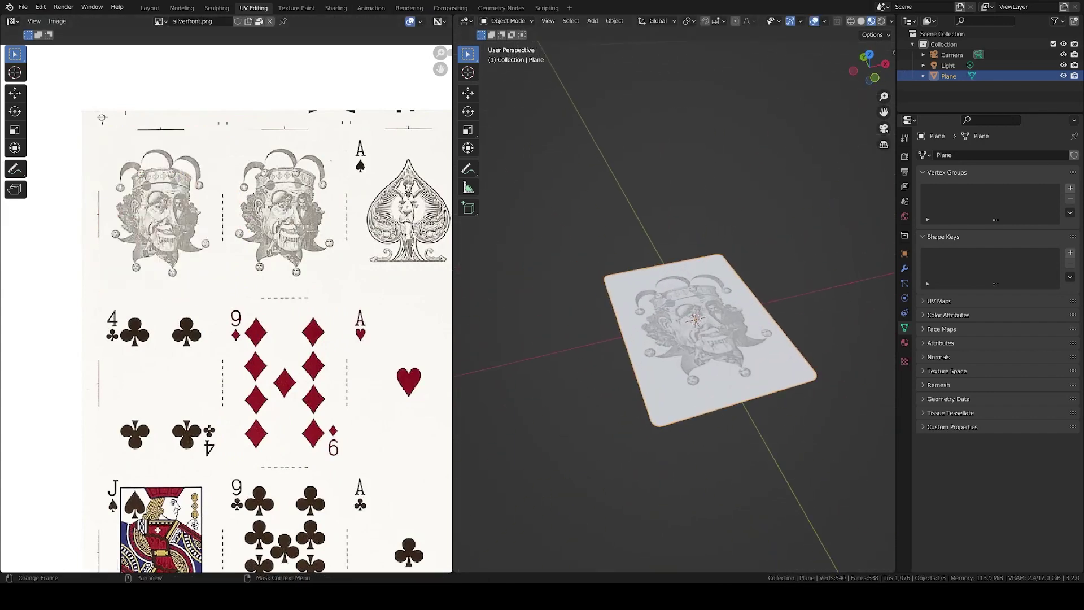
# Step: In the Shading workspace, add the silverfront.png texture to the Back material and link its Color to Base Color
pyautogui.click(335, 7)
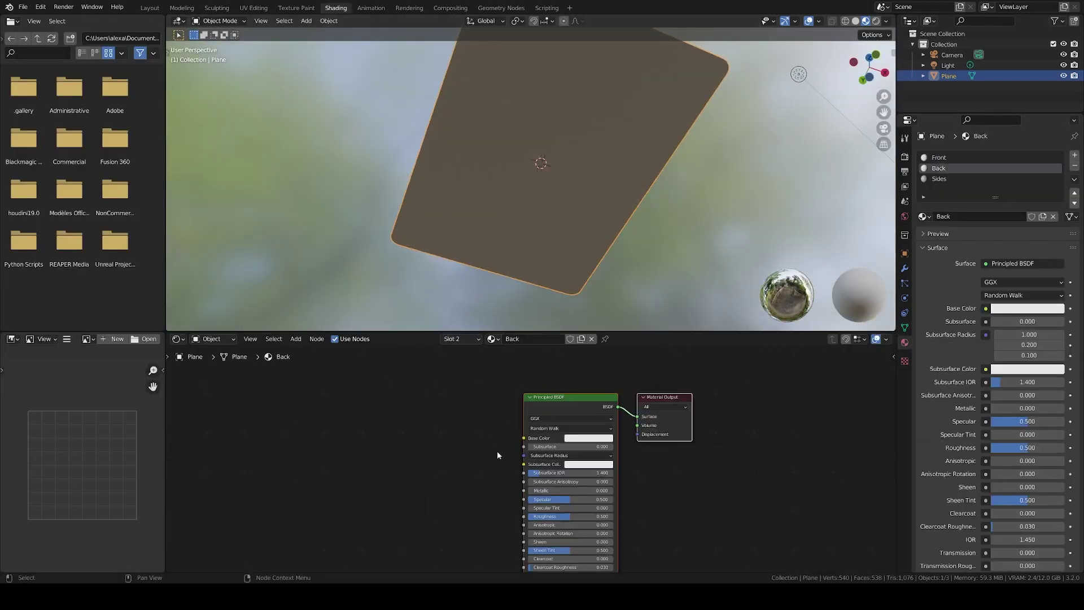
pyautogui.moveTo(375, 454); pyautogui.dragTo(372, 452)
pyautogui.moveTo(445, 459); pyautogui.dragTo(394, 425)
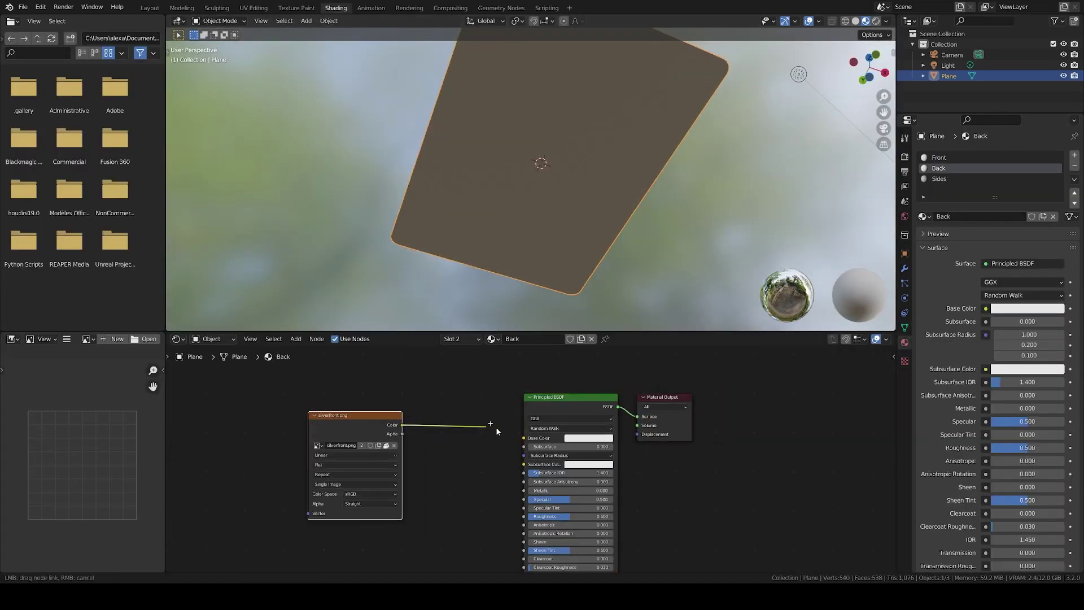
pyautogui.moveTo(530, 440); pyautogui.dragTo(525, 438)
pyautogui.moveTo(368, 435); pyautogui.dragTo(417, 442)
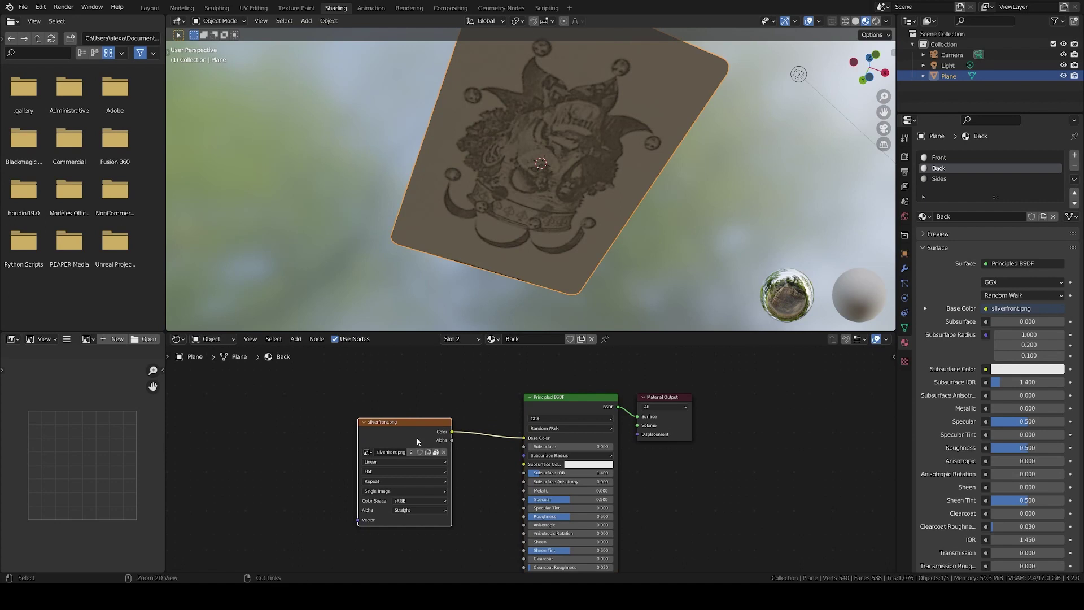
# Step: Add Texture Coordinate and Mapping nodes to the Back texture and link the Generated output to the Mapping Vector
pyautogui.hotkey('ctrl', 't')
pyautogui.moveTo(345, 438); pyautogui.dragTo(566, 410, button='middle')
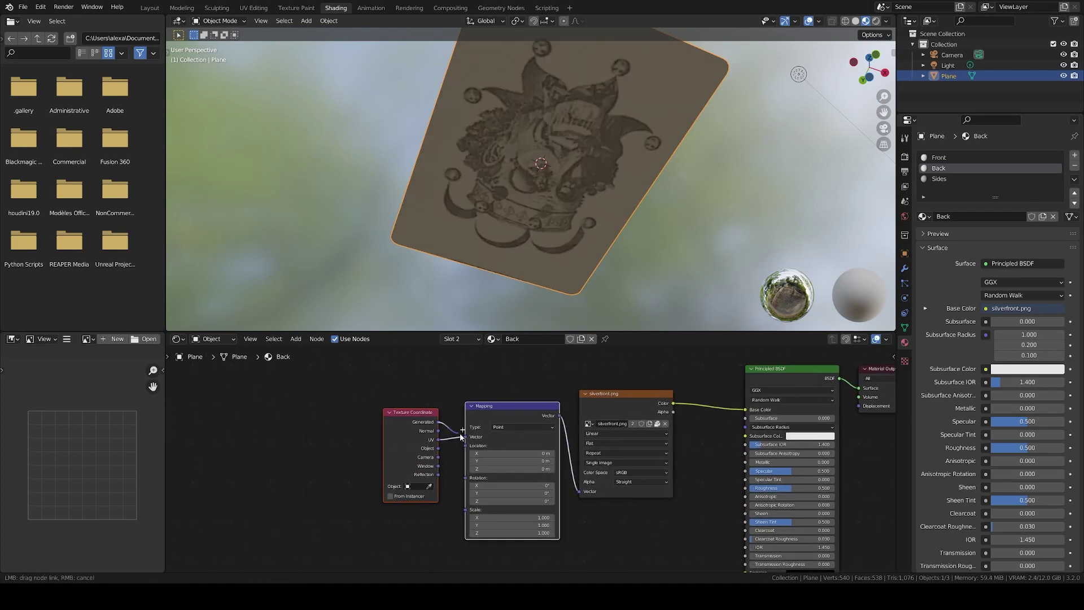
pyautogui.moveTo(467, 438); pyautogui.dragTo(467, 437)
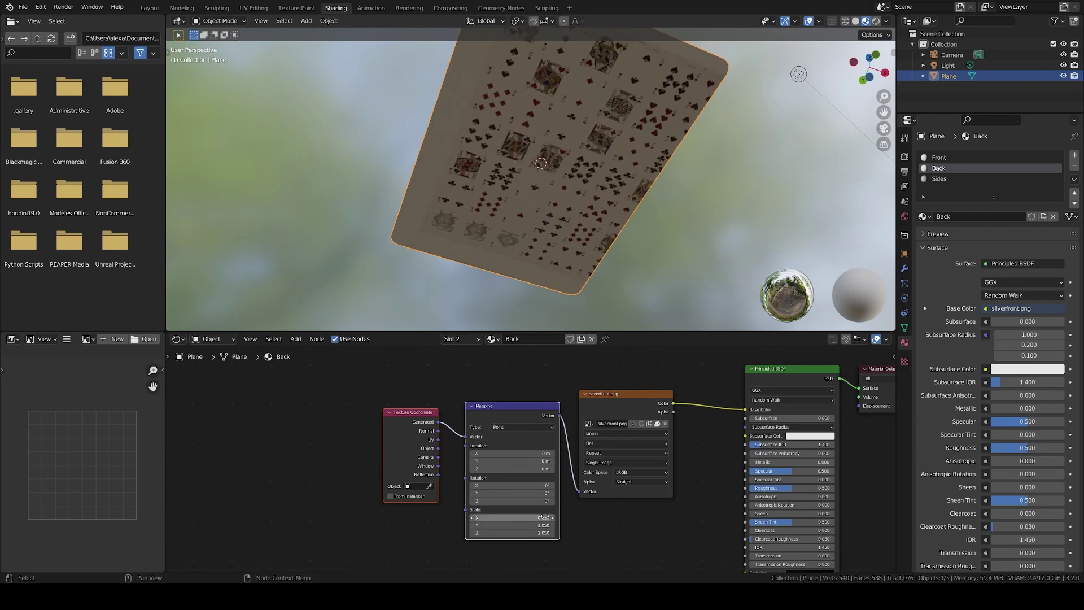
# Step: Set the Mapping scale to 0.110 in X and 0.140 in Y and shift its location to the ornate card-back design
pyautogui.click(525, 524)
pyautogui.press('Escape')
pyautogui.moveTo(525, 524)
pyautogui.mouseDown()
pyautogui.moveTo(474, 518)
pyautogui.moveTo(527, 524)
pyautogui.mouseUp()
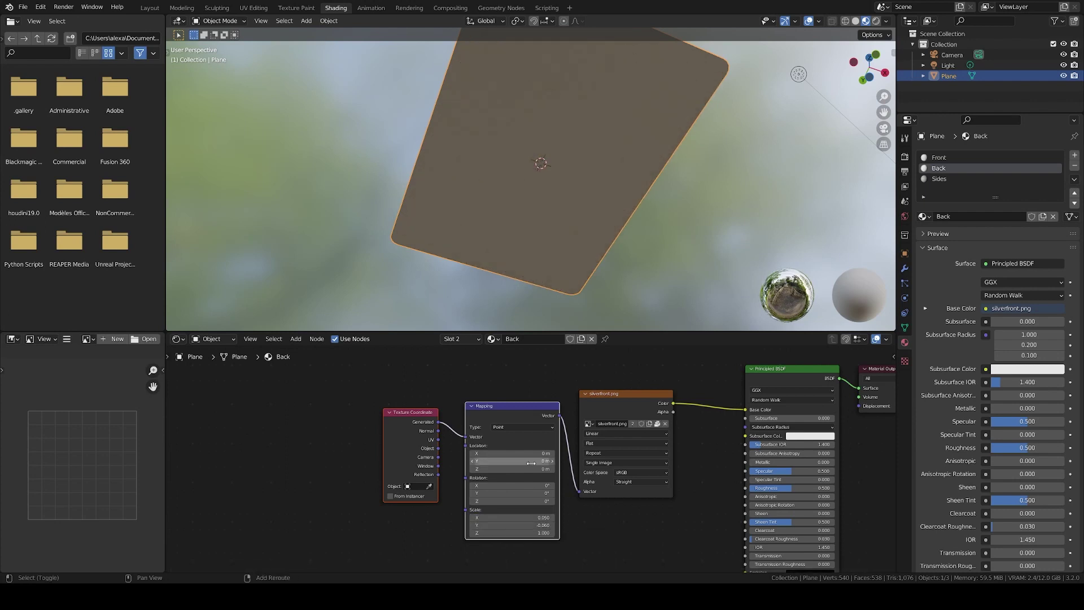
pyautogui.moveTo(525, 460)
pyautogui.mouseDown()
pyautogui.moveTo(576, 460)
pyautogui.moveTo(511, 453)
pyautogui.mouseUp()
pyautogui.moveTo(529, 525)
pyautogui.mouseDown()
pyautogui.moveTo(540, 525)
pyautogui.moveTo(531, 517)
pyautogui.mouseUp()
pyautogui.moveTo(526, 461); pyautogui.dragTo(524, 453)
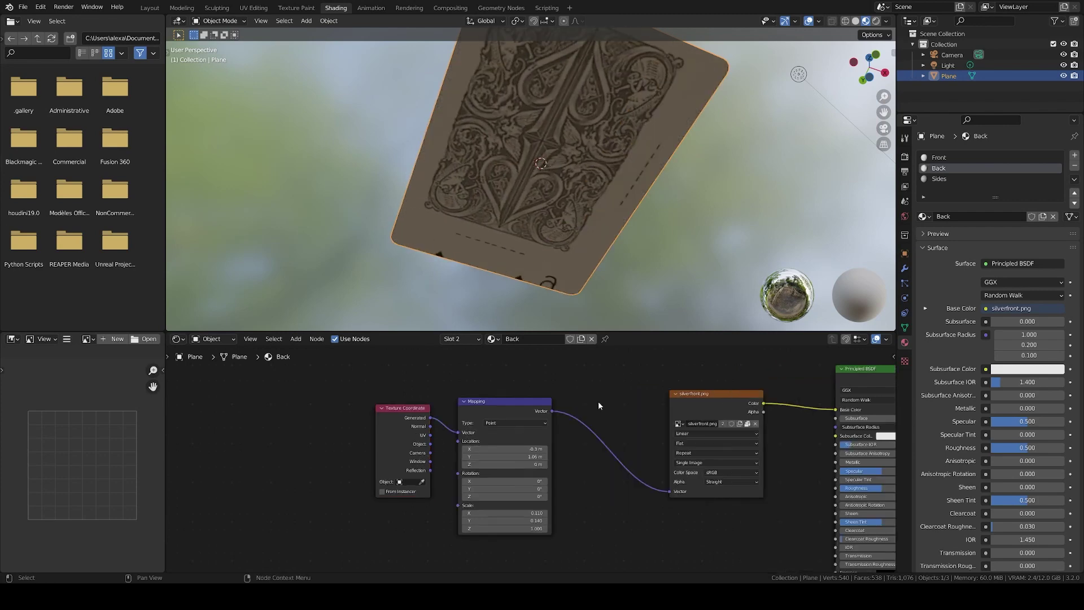
# Step: From the bottom view, set the Mapping scale to X 0.100 and Y 0.125 and adjust its location to centre the card-back pattern
pyautogui.press('ctrl+KP_7')
pyautogui.moveTo(506, 448); pyautogui.dragTo(514, 449)
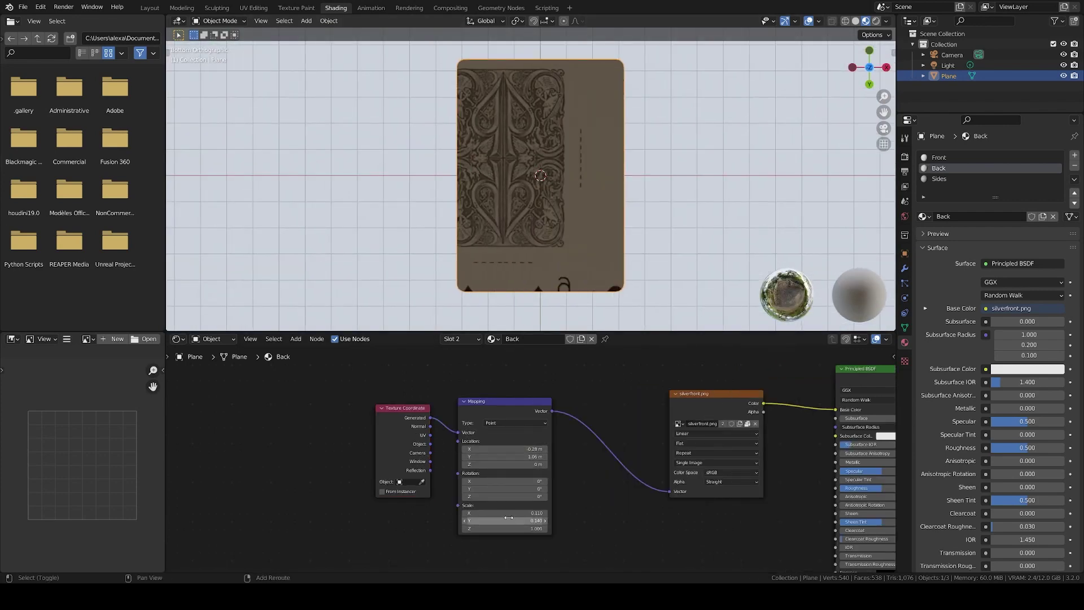
pyautogui.moveTo(519, 520); pyautogui.dragTo(518, 514)
pyautogui.moveTo(518, 456); pyautogui.dragTo(513, 450)
pyautogui.click(706, 209)
pyautogui.moveTo(706, 208); pyautogui.dragTo(639, 47, button='middle')
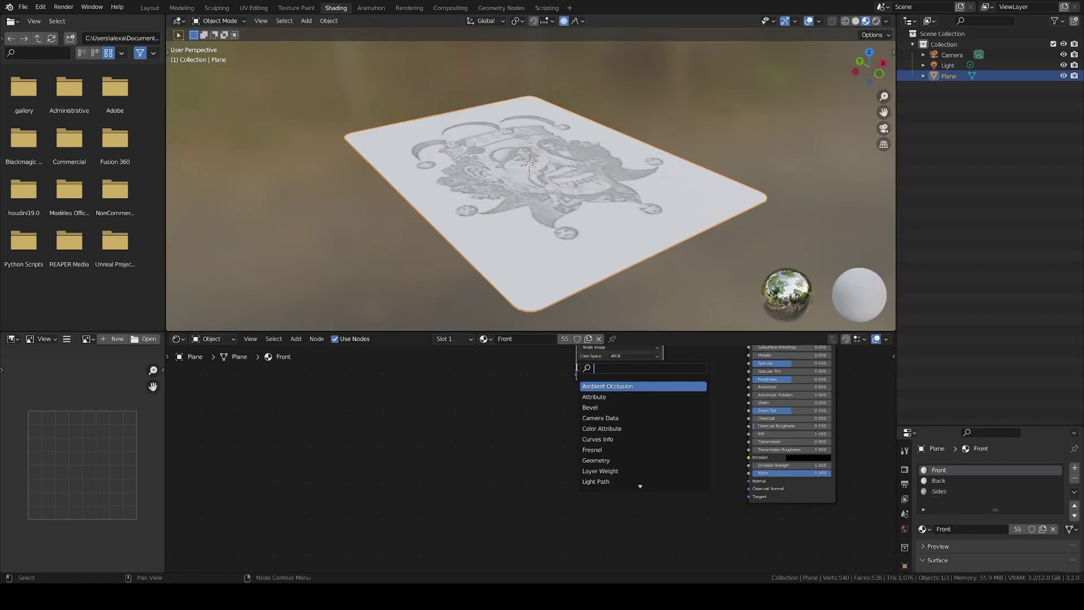
# Step: Add a Bump node to the Front material and link it to the Principled BSDF's Normal input
pyautogui.write('bum')
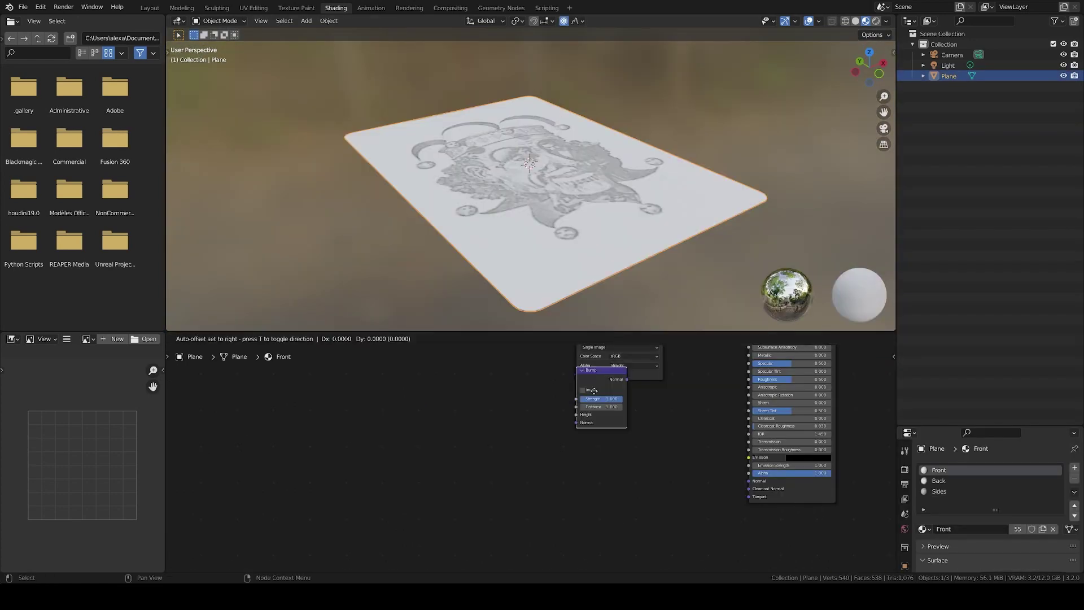
pyautogui.press('Return')
pyautogui.scroll(1, 717, 502)
pyautogui.moveTo(722, 485); pyautogui.dragTo(764, 478)
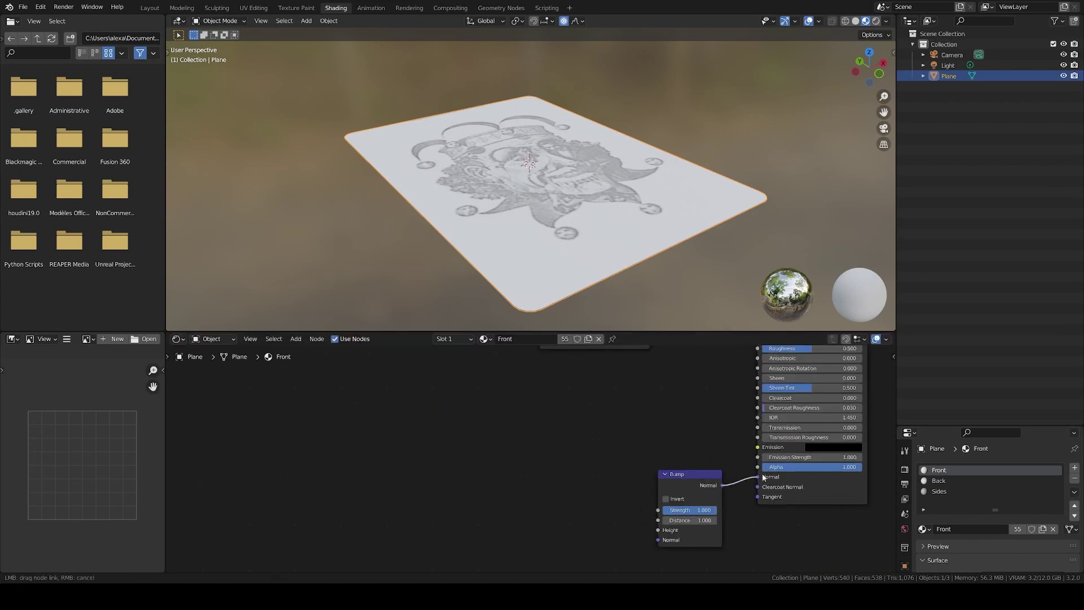
# Step: Add a Voronoi Texture node and link its Distance output to the Bump node's Height
pyautogui.hotkey('shift', 'a')
pyautogui.click(558, 396)
pyautogui.write('vor')
pyautogui.press('Return')
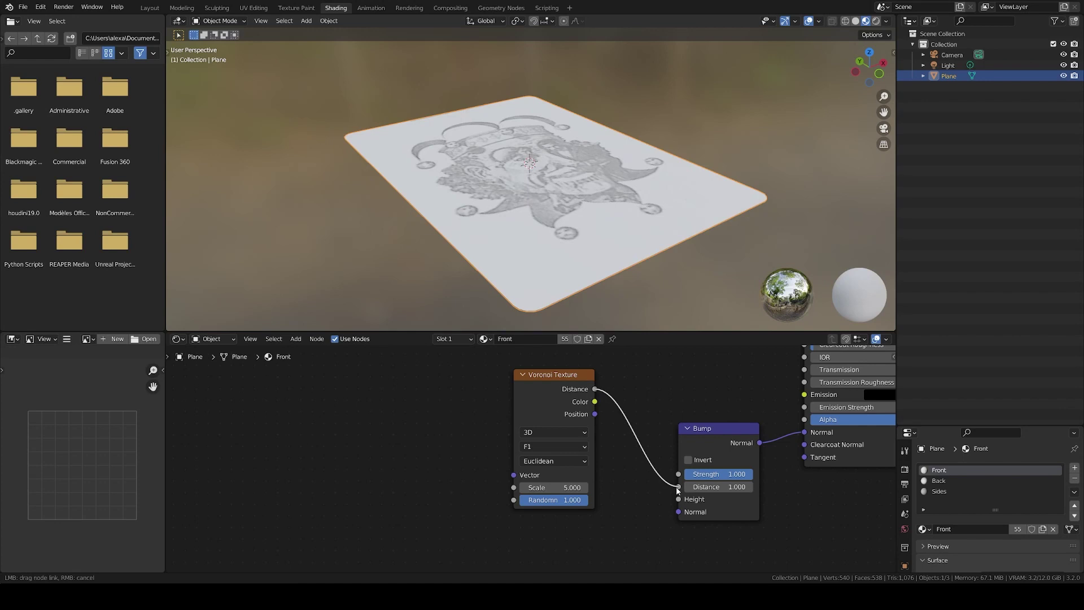
pyautogui.moveTo(681, 502); pyautogui.dragTo(680, 501)
# Step: Set the Voronoi Texture to Smooth F1 with Randomness 0 and Scale 100, and turn on Invert on the Bump node
pyautogui.moveTo(573, 500); pyautogui.dragTo(513, 500)
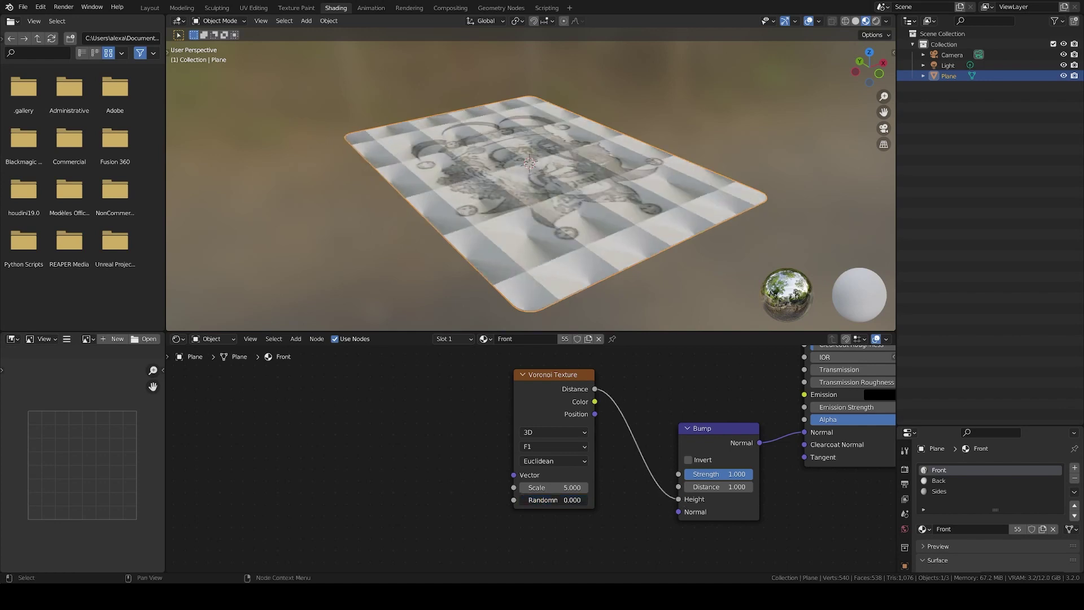
pyautogui.click(561, 446)
pyautogui.click(562, 485)
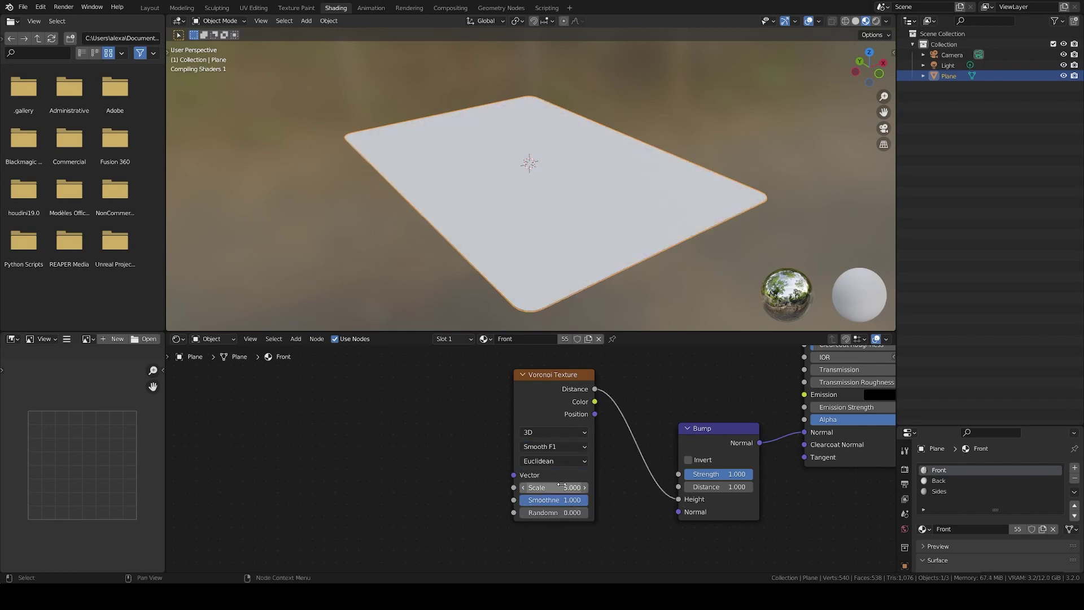
pyautogui.click(688, 460)
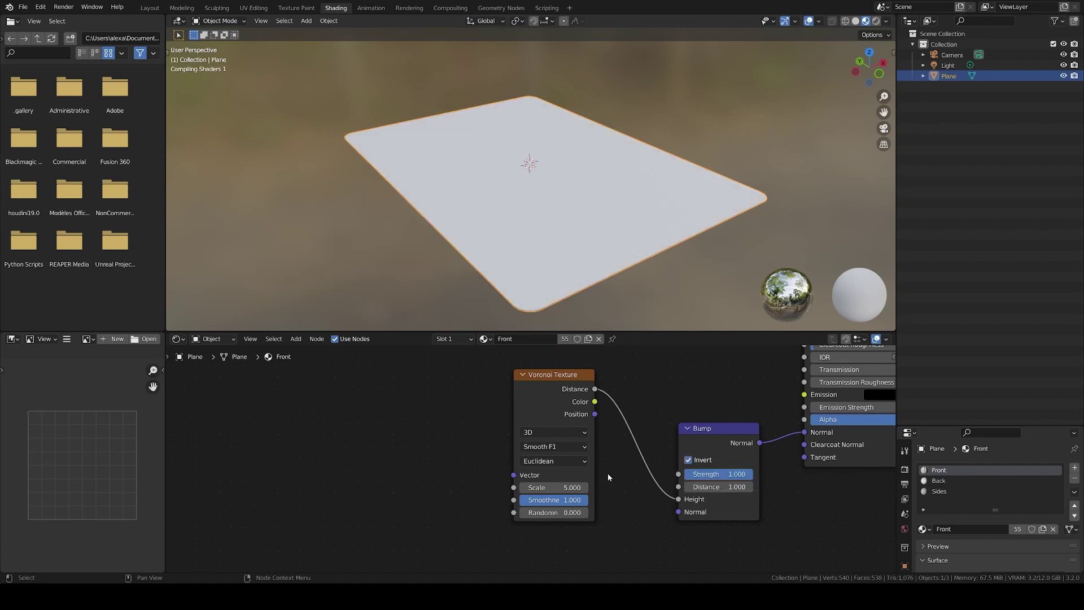
pyautogui.click(559, 487)
pyautogui.write('100')
# Step: Set the Bump node's Distance to 0.1 and reduce its Strength to about 0.44
pyautogui.moveTo(534, 254); pyautogui.dragTo(516, 276, button='middle')
pyautogui.scroll(4, 516, 275)
pyautogui.click(736, 476)
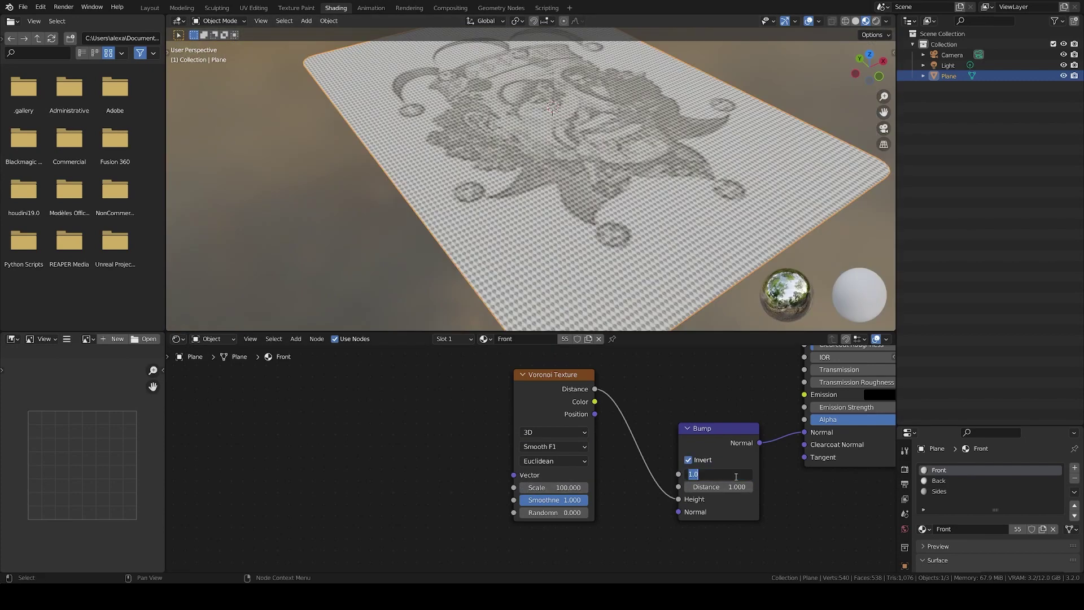
pyautogui.write('0.1')
pyautogui.press('Return')
pyautogui.moveTo(629, 294); pyautogui.dragTo(578, 264, button='middle')
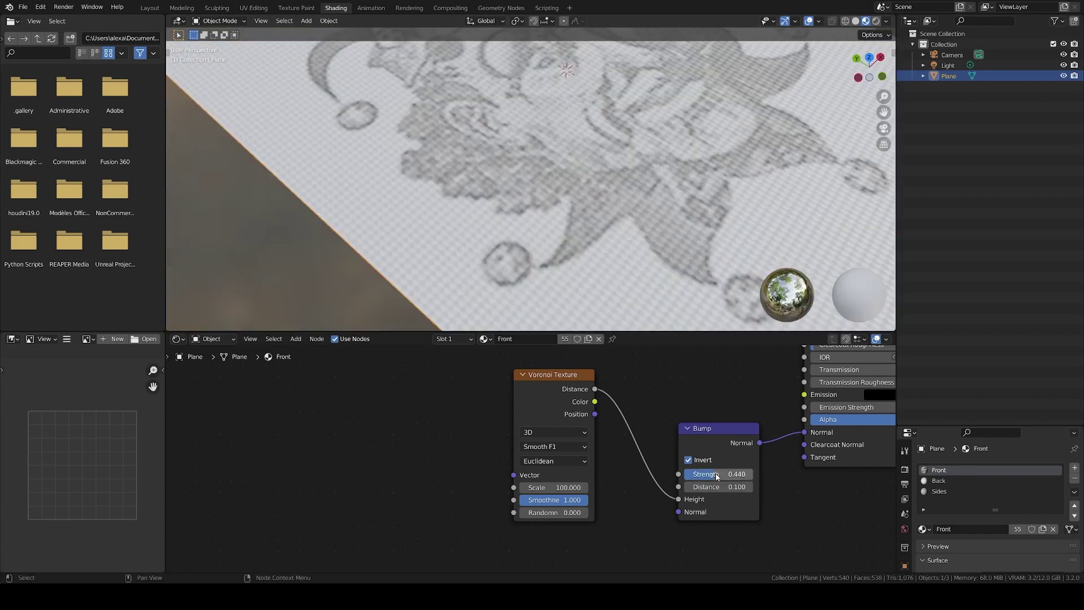
pyautogui.moveTo(728, 474); pyautogui.dragTo(739, 474)
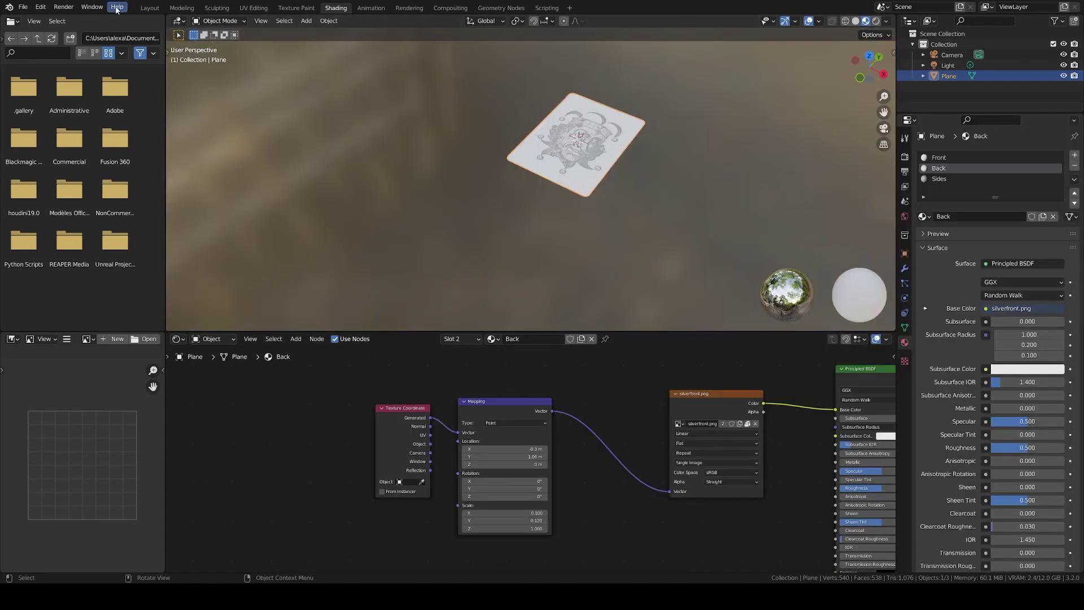
# Step: Switch to the Layout workspace and display the card in Material Preview shading
pyautogui.click(150, 10)
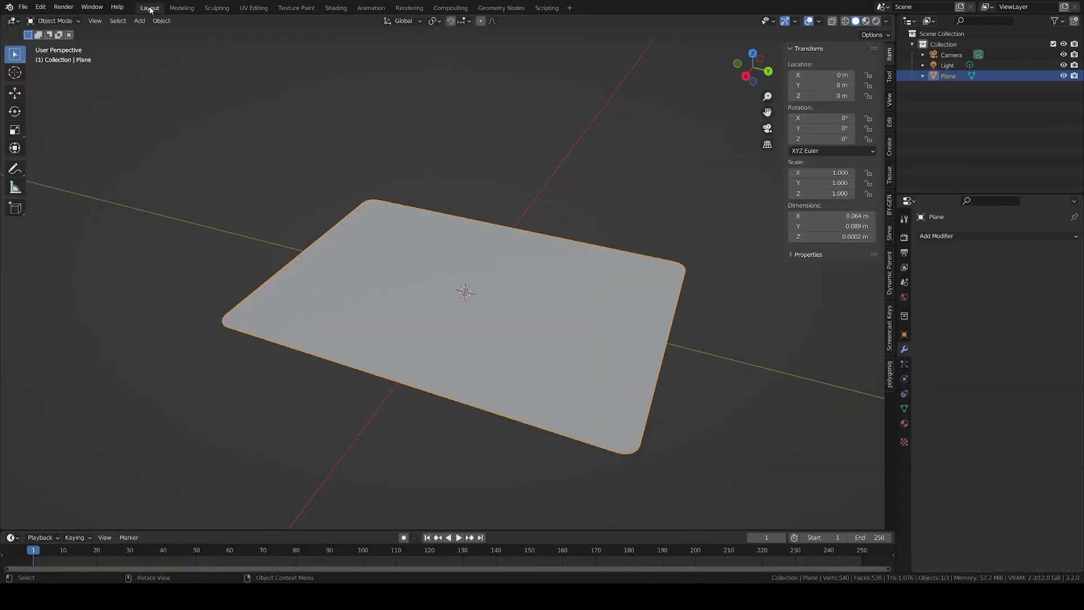
pyautogui.click(866, 22)
pyautogui.scroll(-4, 564, 271)
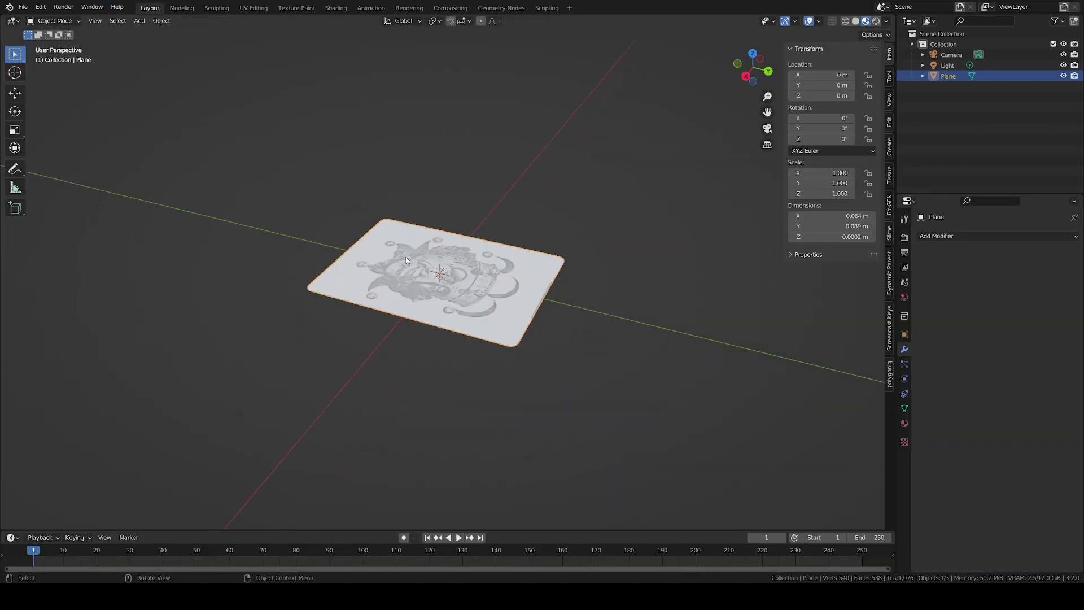
pyautogui.moveTo(508, 282); pyautogui.dragTo(609, 288, button='middle')
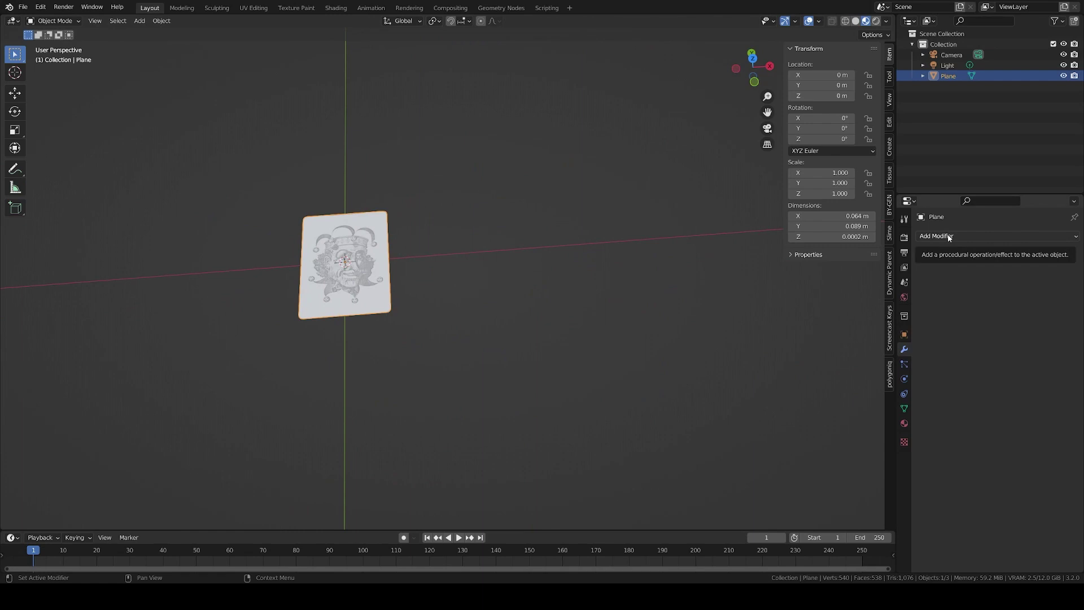
# Step: Add an Array modifier to the card with a Count of 8
pyautogui.click(949, 237)
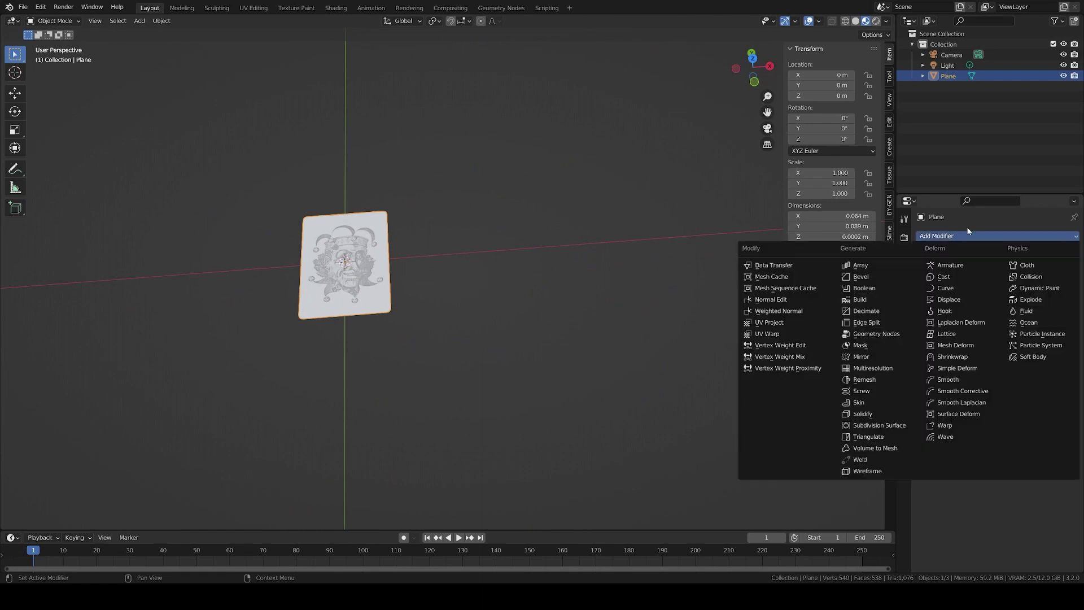
pyautogui.click(876, 265)
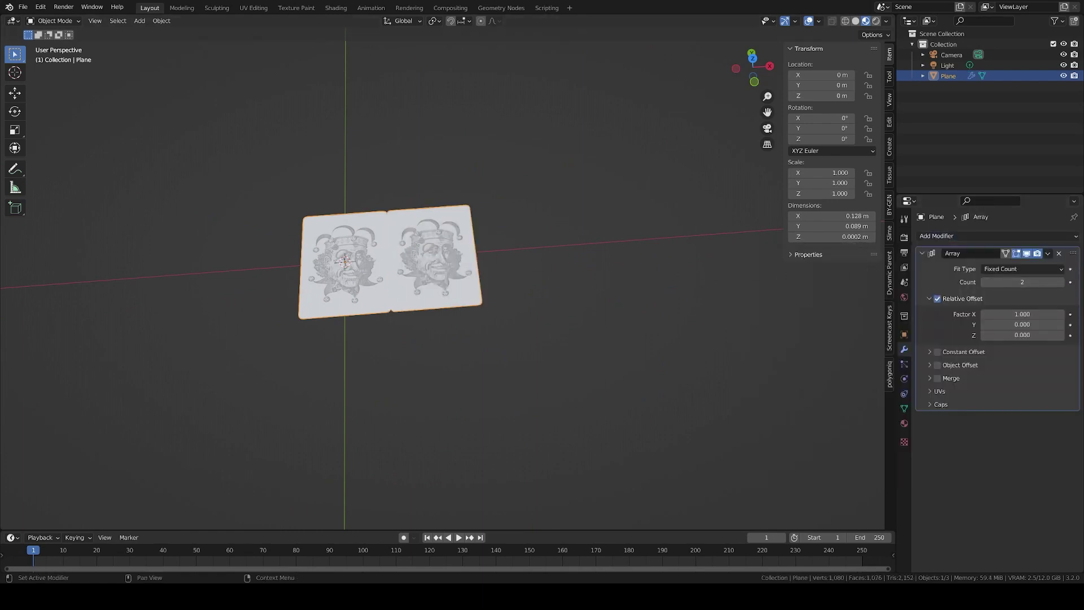
pyautogui.click(1014, 281)
pyautogui.write('8')
pyautogui.press('Return')
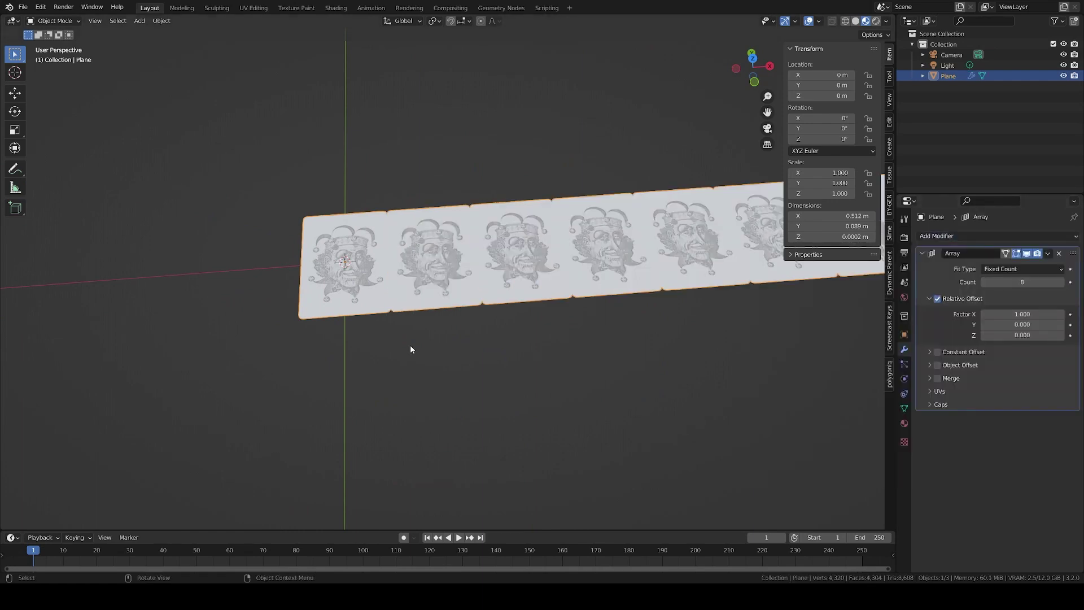
# Step: Add a second Array modifier to the card with a relative offset of X 0 and Y -1
pyautogui.keyDown('shift'); pyautogui.moveTo(630, 338); pyautogui.dragTo(396, 356, button='middle'); pyautogui.keyUp('shift')
pyautogui.click(965, 236)
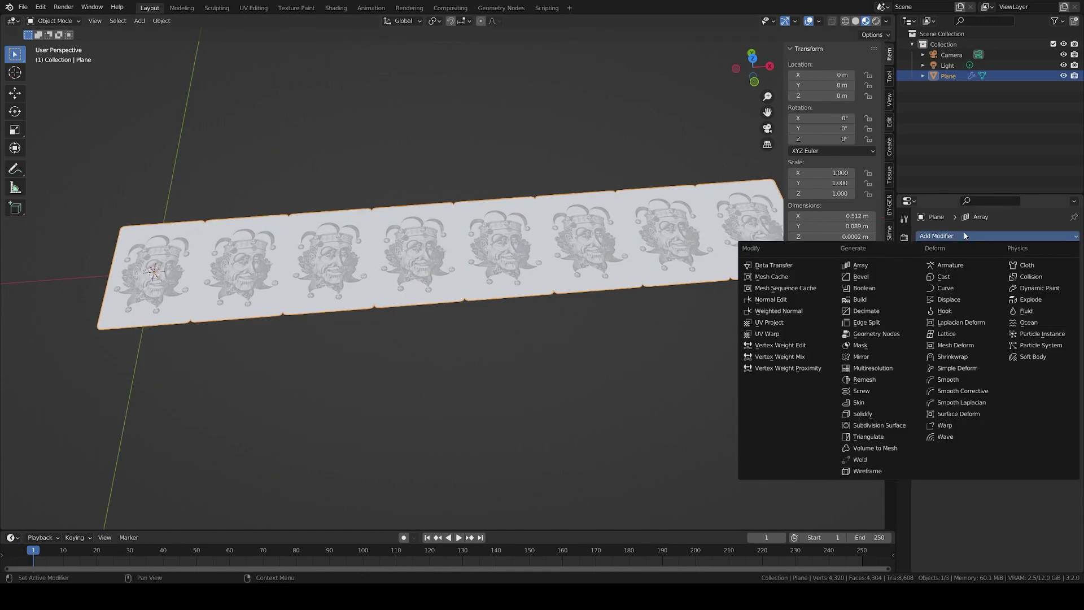
pyautogui.click(860, 264)
pyautogui.click(1026, 478)
pyautogui.write('0')
pyautogui.press('Return')
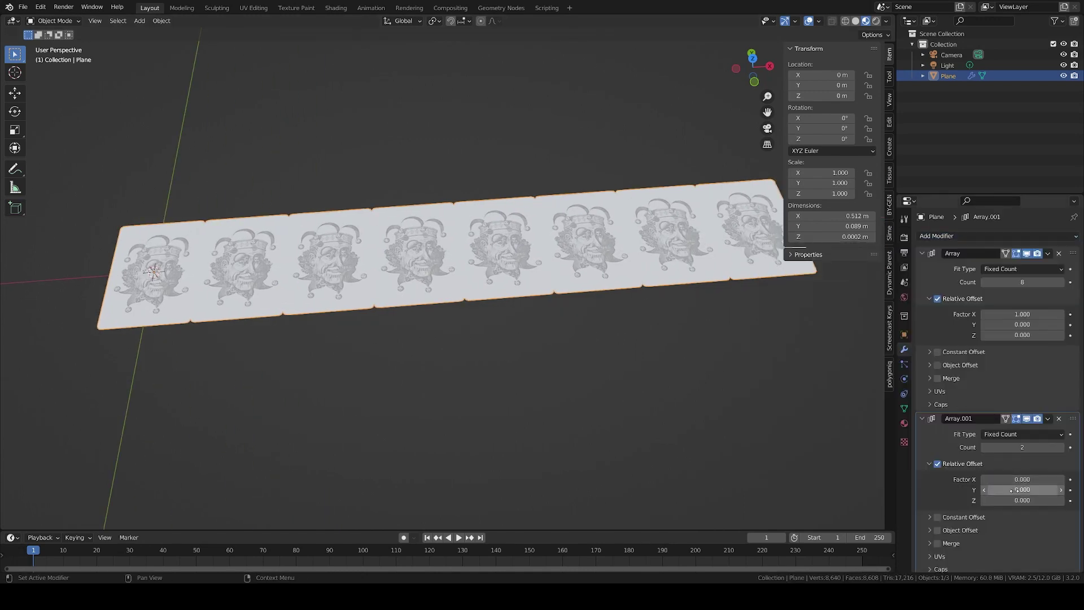
pyautogui.click(1015, 490)
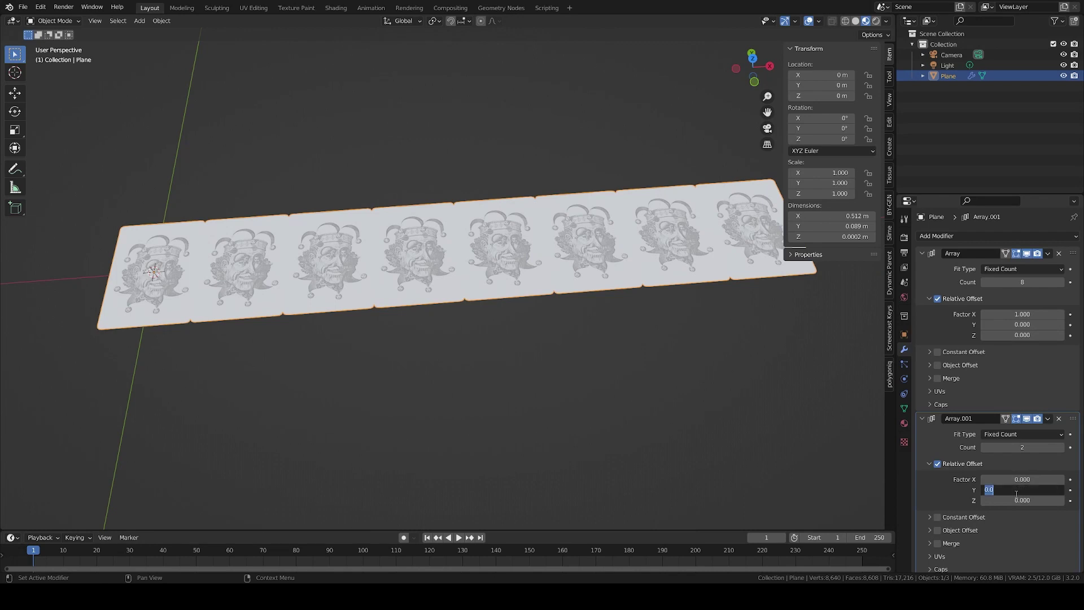
pyautogui.press('Return')
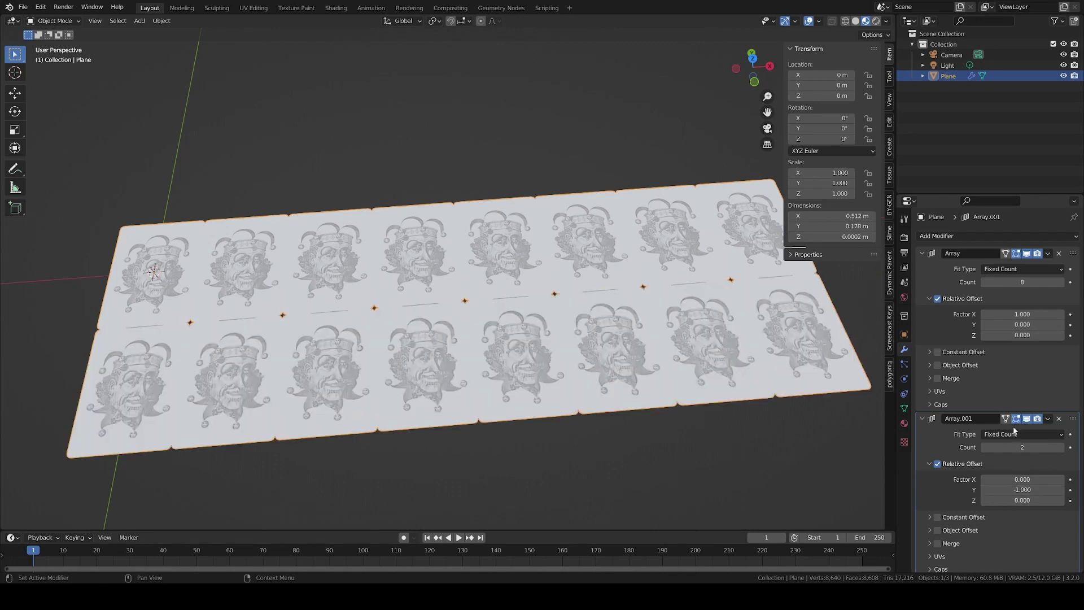
# Step: Set the second Array modifier's Count to 7 to complete the grid of cards
pyautogui.click(1048, 447)
pyautogui.write('7')
pyautogui.press('Return')
pyautogui.moveTo(456, 302); pyautogui.dragTo(498, 192, button='middle')
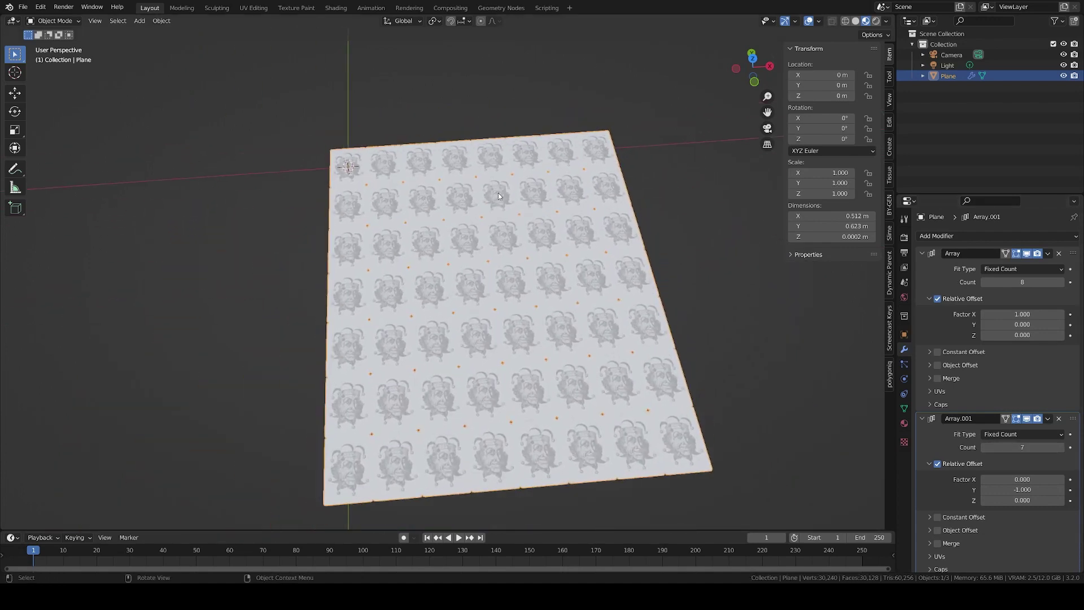
# Step: Set the first Array modifier's UV Offset U to 0.1022 so each column shows a different card from the sheet
pyautogui.click(934, 391)
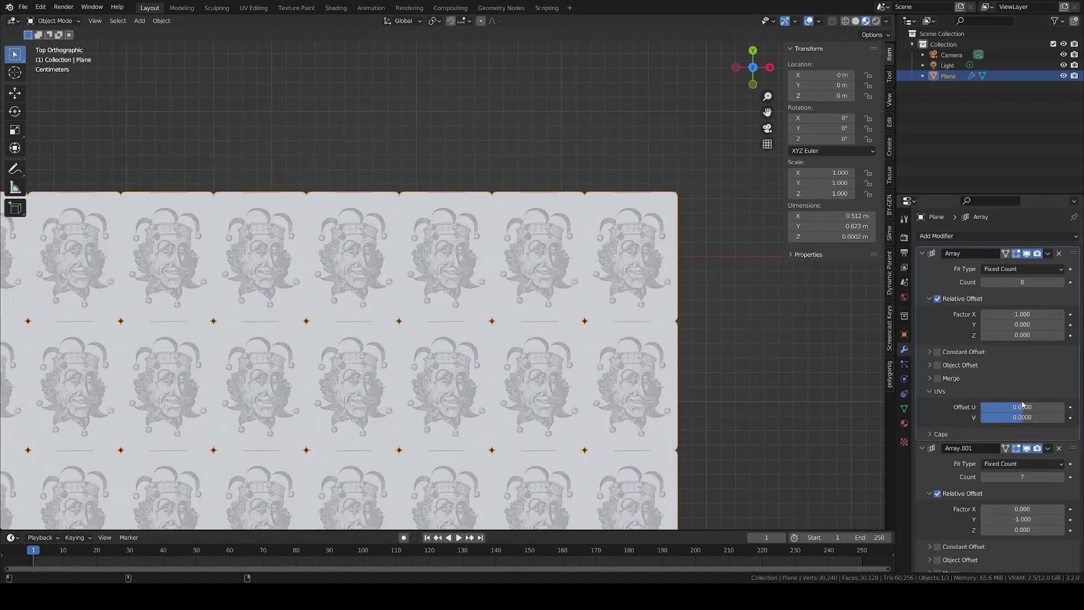
pyautogui.moveTo(1020, 408); pyautogui.dragTo(1059, 409)
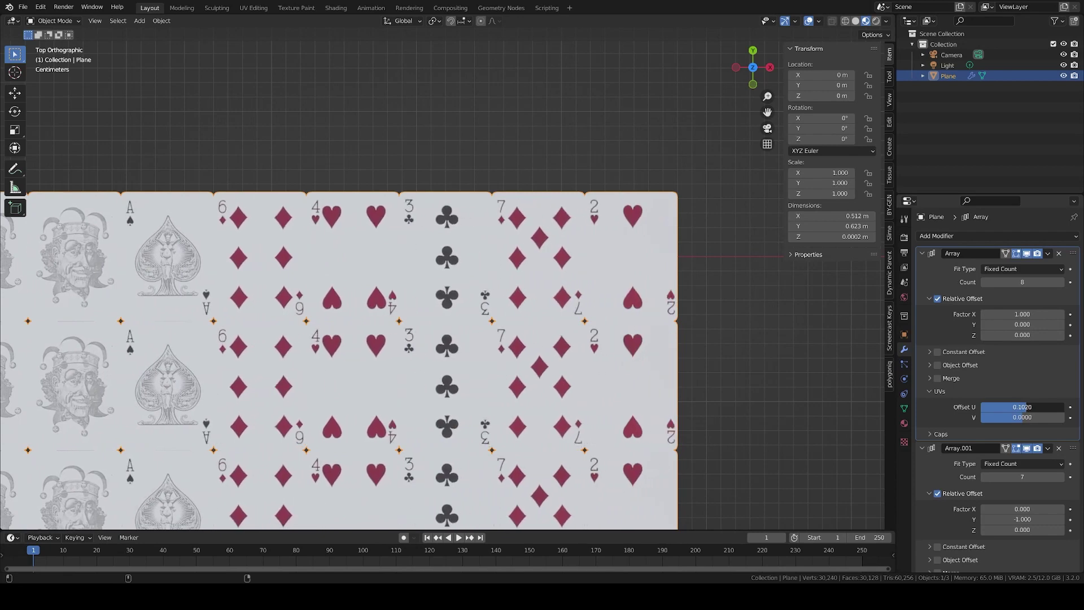
pyautogui.moveTo(1060, 409); pyautogui.dragTo(1041, 408)
pyautogui.scroll(3, 689, 218)
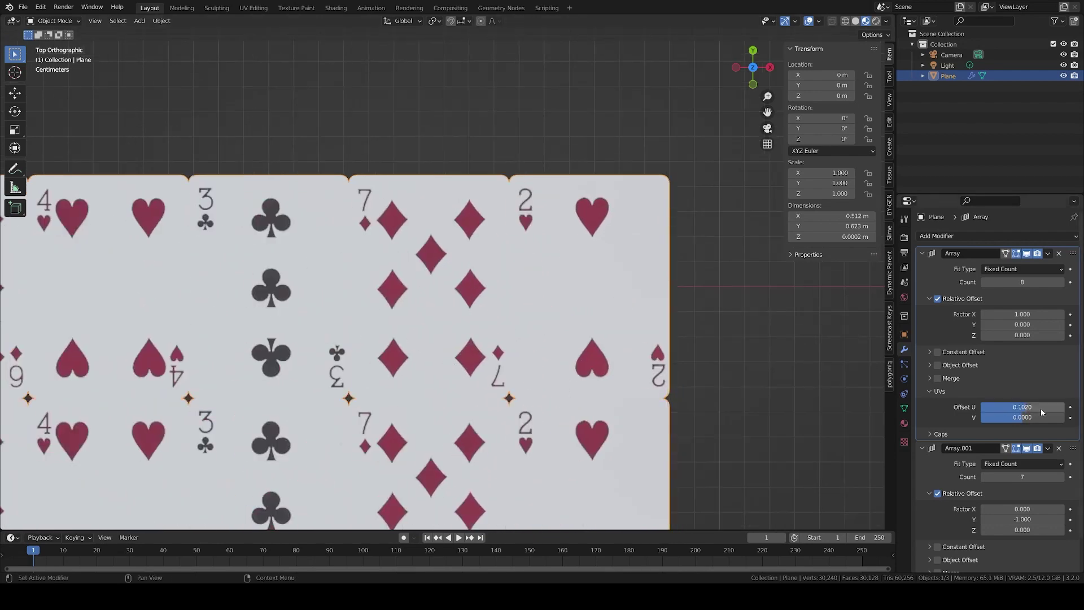
pyautogui.write('15')
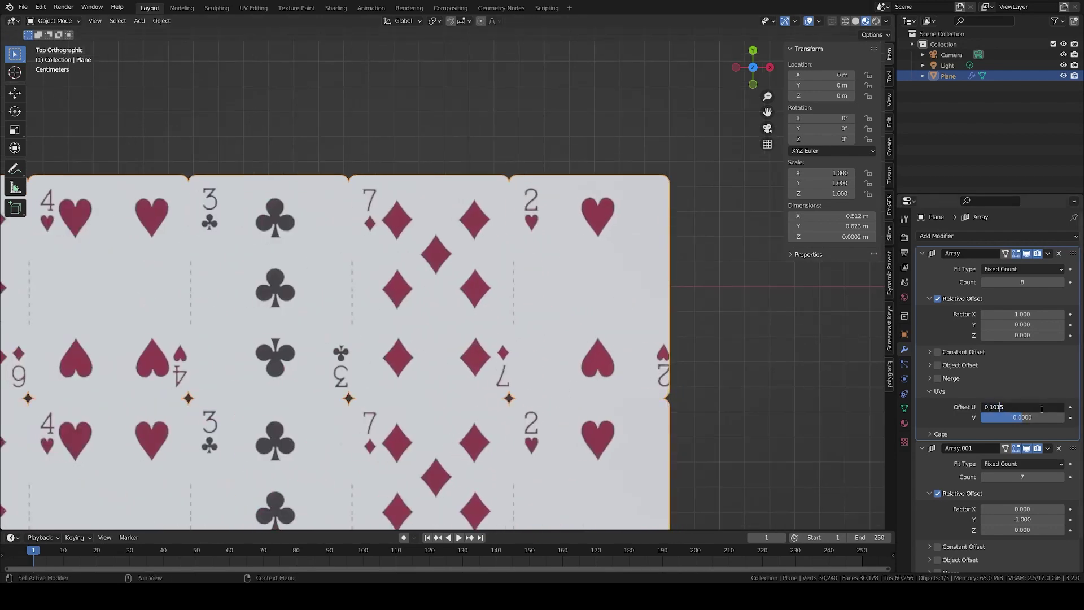
pyautogui.press('BackSpace')
pyautogui.write('2')
pyautogui.press('Return')
pyautogui.doubleClick(1041, 408)
pyautogui.press('BackSpace')
pyautogui.write('2')
pyautogui.press('Return')
# Step: Set the second Array modifier's UV Offset V to -0.1260 so each row shows different cards
pyautogui.scroll(-4, 674, 373)
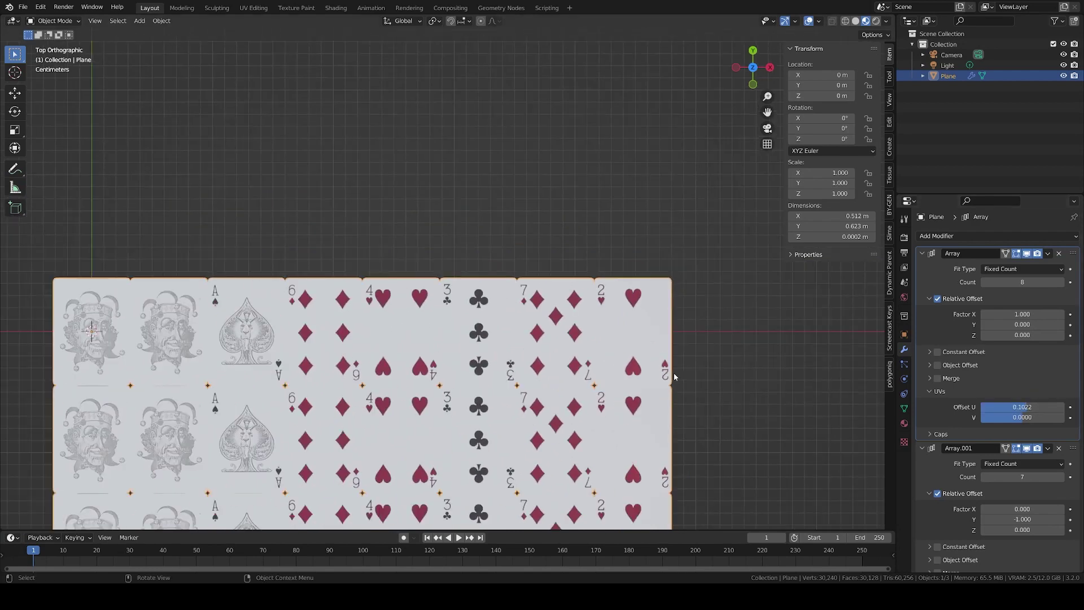
pyautogui.keyDown('shift'); pyautogui.moveTo(492, 386); pyautogui.dragTo(550, 168, button='middle'); pyautogui.keyUp('shift')
pyautogui.keyDown('shift'); pyautogui.moveTo(601, 351); pyautogui.dragTo(602, 318, button='middle'); pyautogui.keyUp('shift')
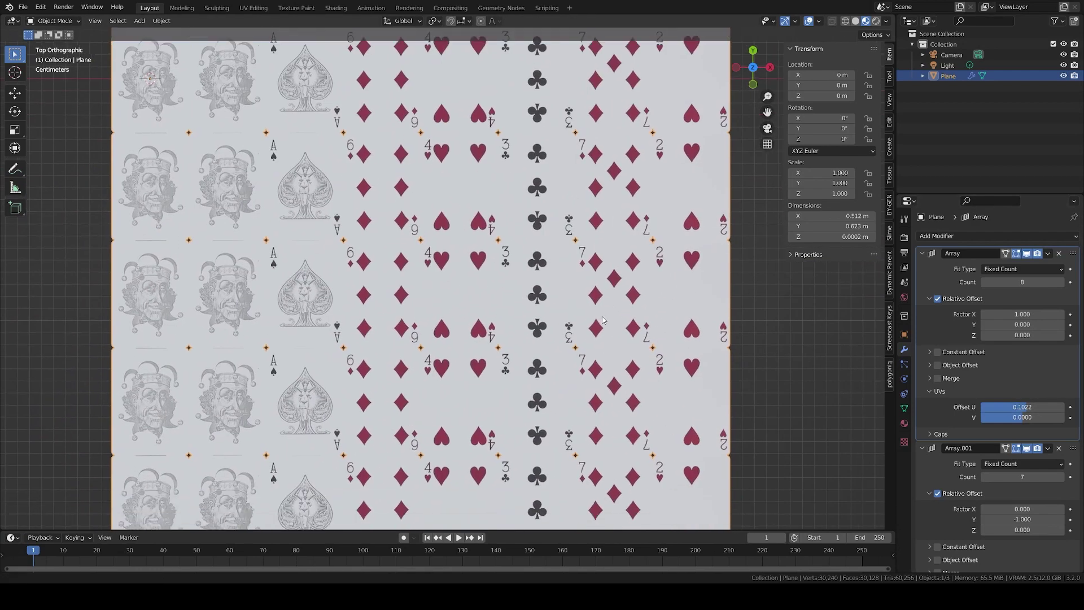
pyautogui.keyDown('shift'); pyautogui.scroll(-5, 603, 321); pyautogui.keyUp('shift')
pyautogui.scroll(-3, 993, 543)
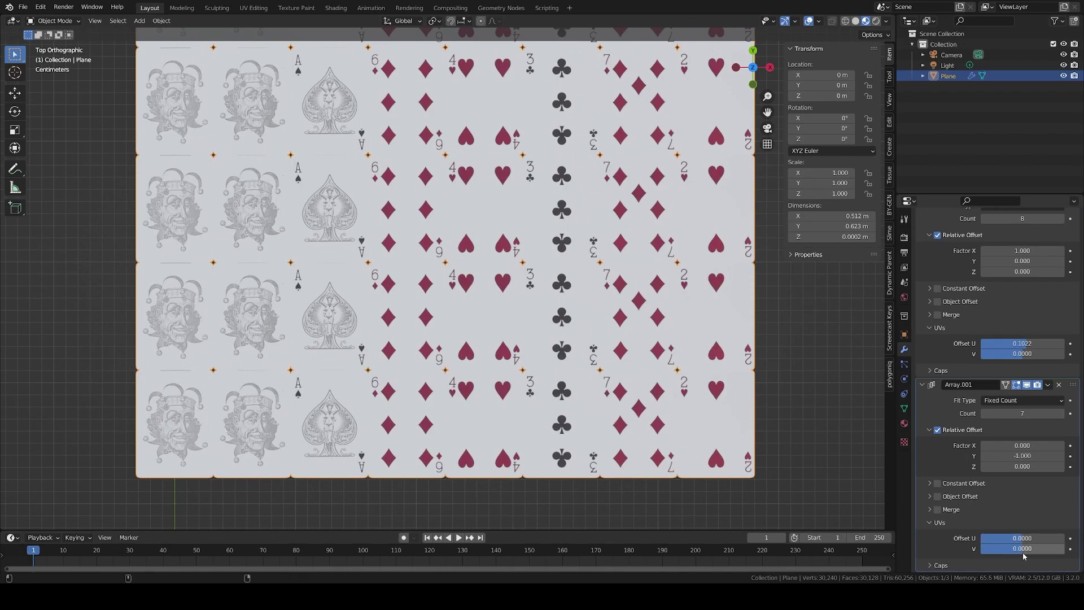
pyautogui.keyDown('shift'); pyautogui.moveTo(1022, 549); pyautogui.dragTo(976, 548); pyautogui.keyUp('shift')
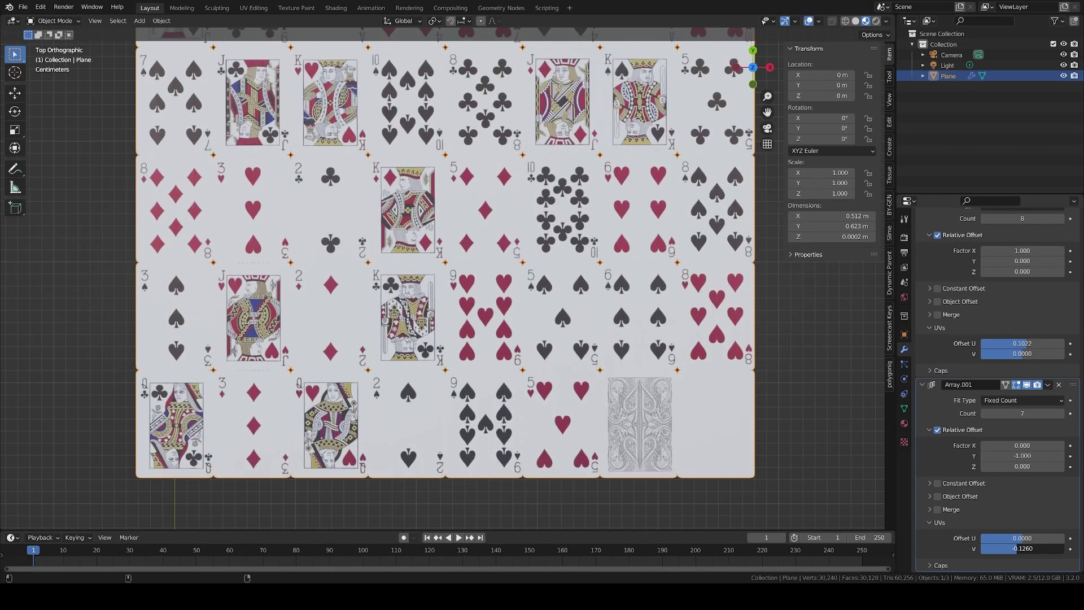
pyautogui.scroll(-4, 421, 309)
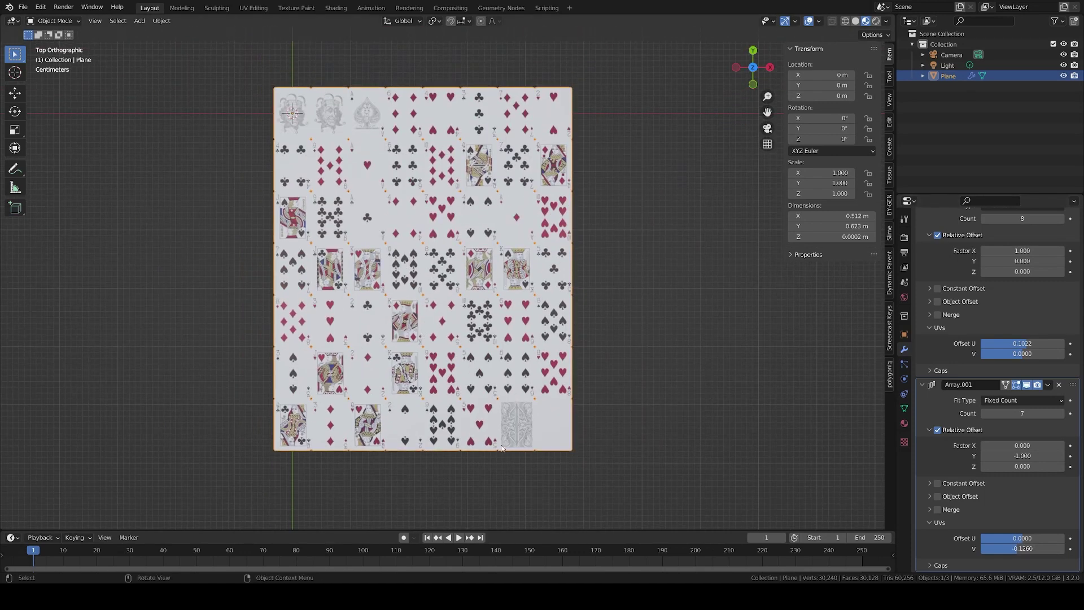
# Step: Change the first Array modifier's relative offset to X 0 and Z 1 to stack its cards vertically
pyautogui.moveTo(562, 389); pyautogui.dragTo(521, 321, button='middle')
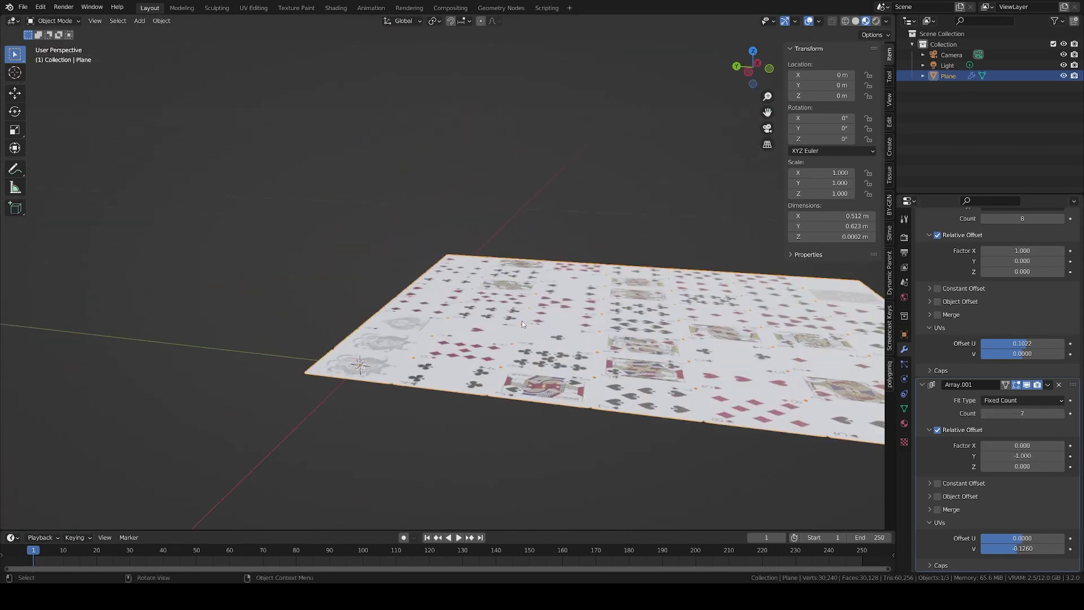
pyautogui.scroll(3, 1036, 258)
pyautogui.click(1022, 314)
pyautogui.write('0')
pyautogui.press('Return')
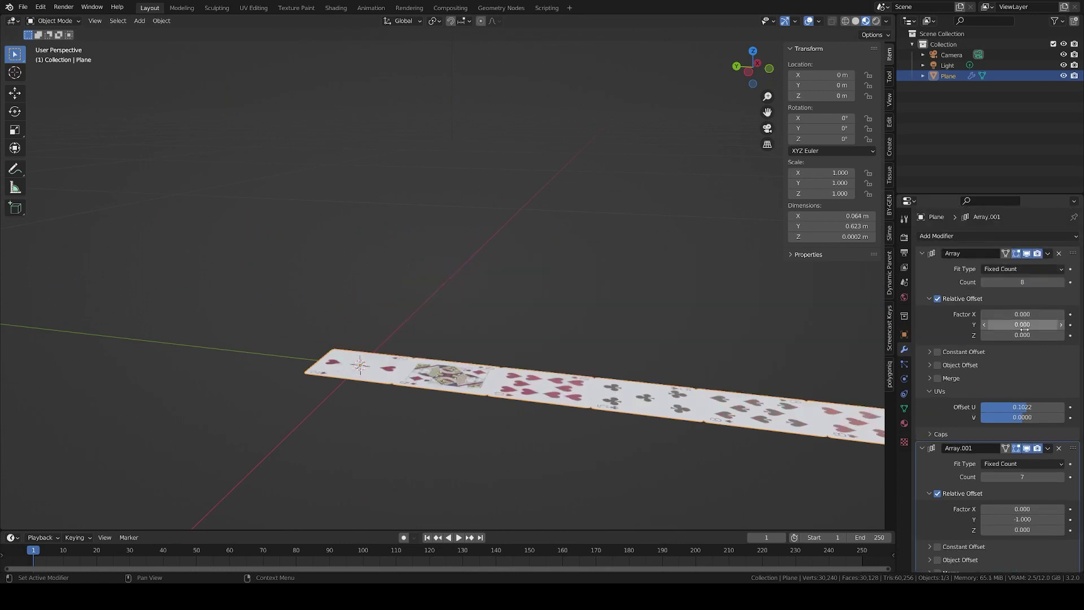
pyautogui.click(1022, 335)
pyautogui.write('1')
pyautogui.press('Return')
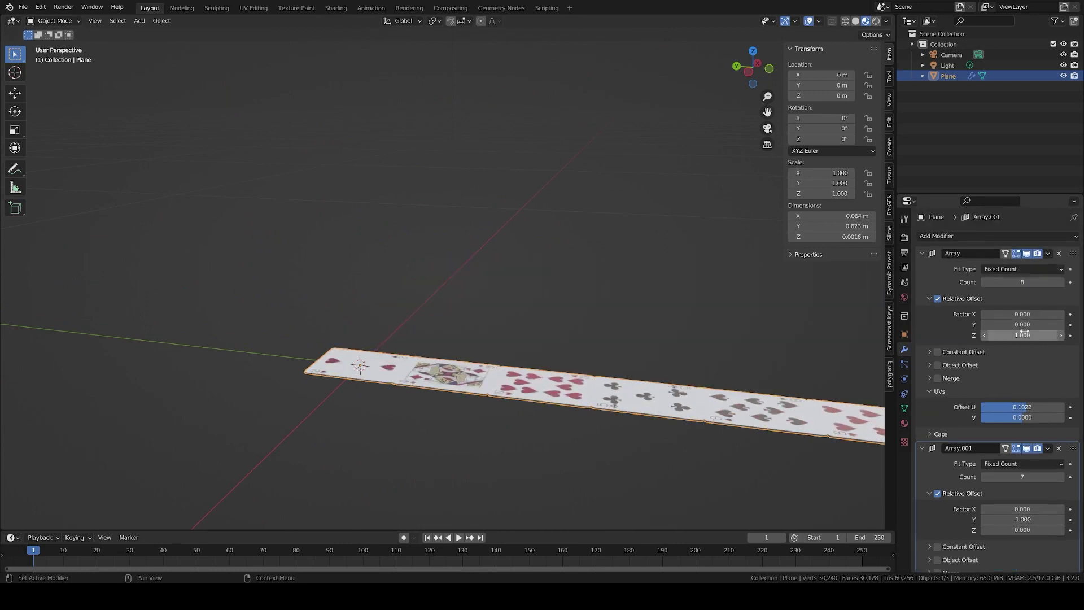
# Step: Change the second Array modifier's relative offset to Y 0 and Z 1 to stack all cards into one deck
pyautogui.click(1027, 517)
pyautogui.write('0')
pyautogui.press('Return')
pyautogui.write('1')
pyautogui.press('Return')
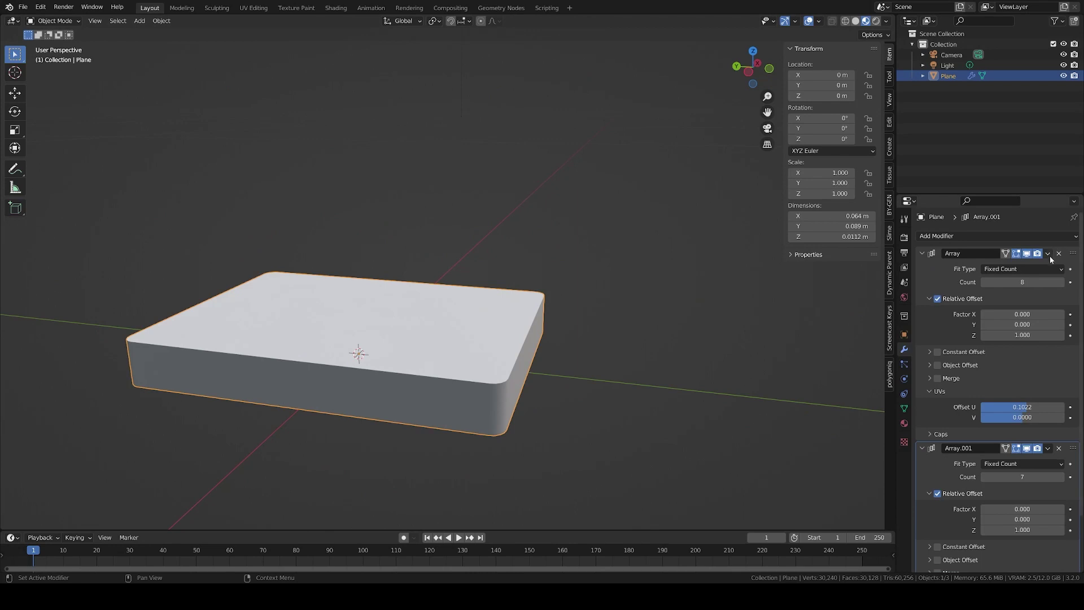
# Step: Apply both Array modifiers to the deck, the first one before the second
pyautogui.click(1047, 253)
pyautogui.click(1037, 266)
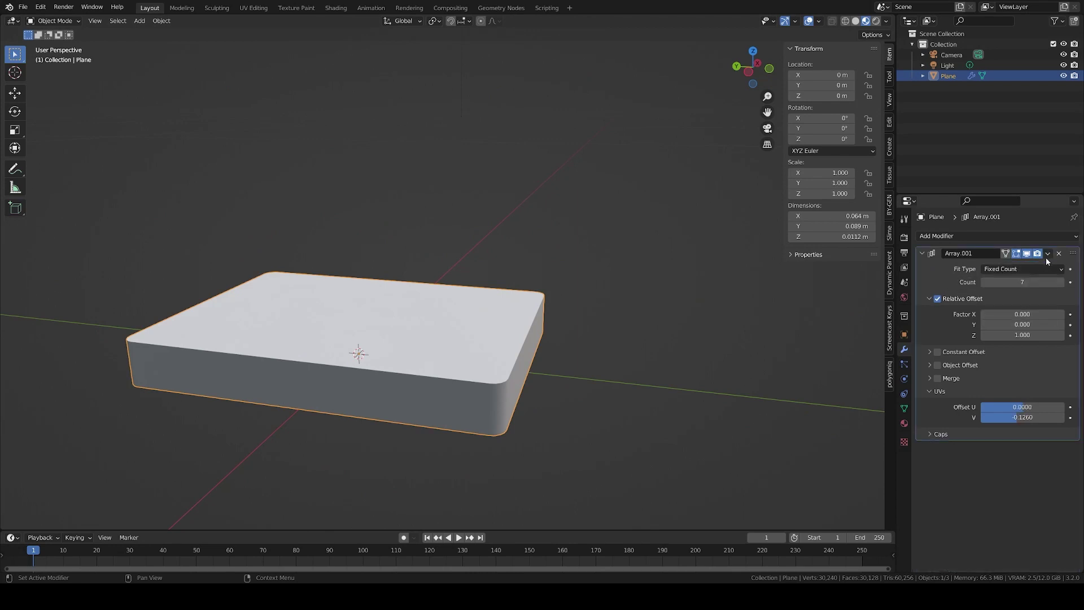
pyautogui.click(1048, 254)
pyautogui.click(1035, 265)
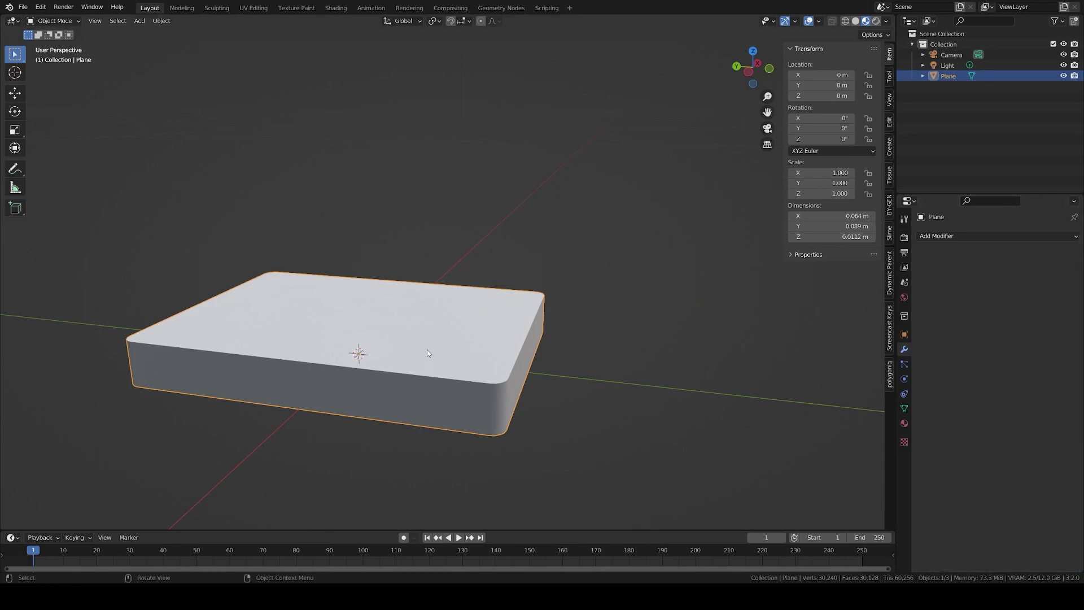
# Step: Separate the deck mesh by loose parts into individual card objects and return to Object Mode
pyautogui.press('Tab')
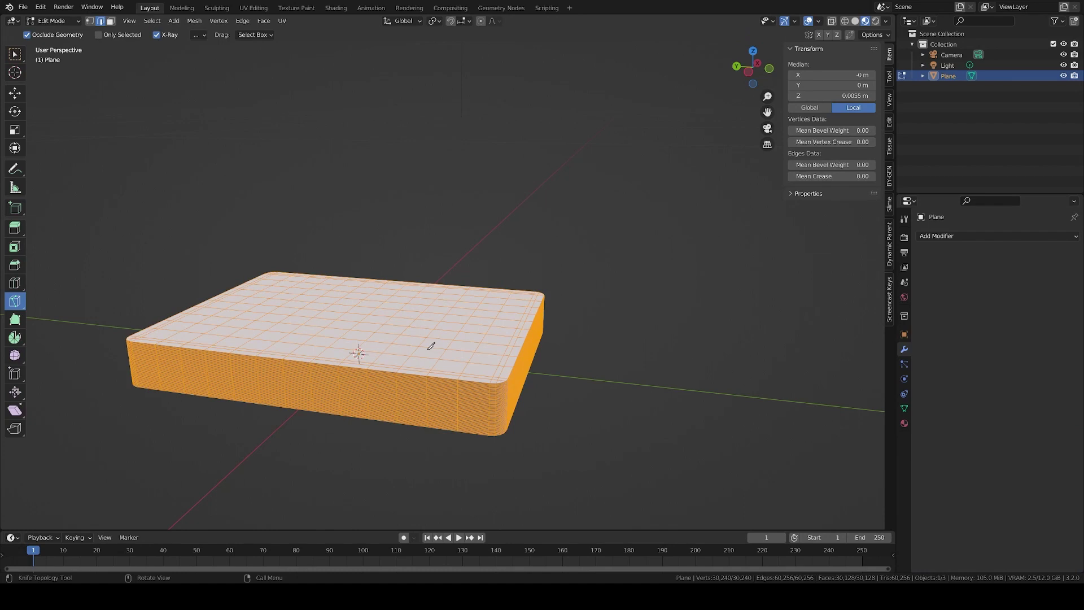
pyautogui.press('p')
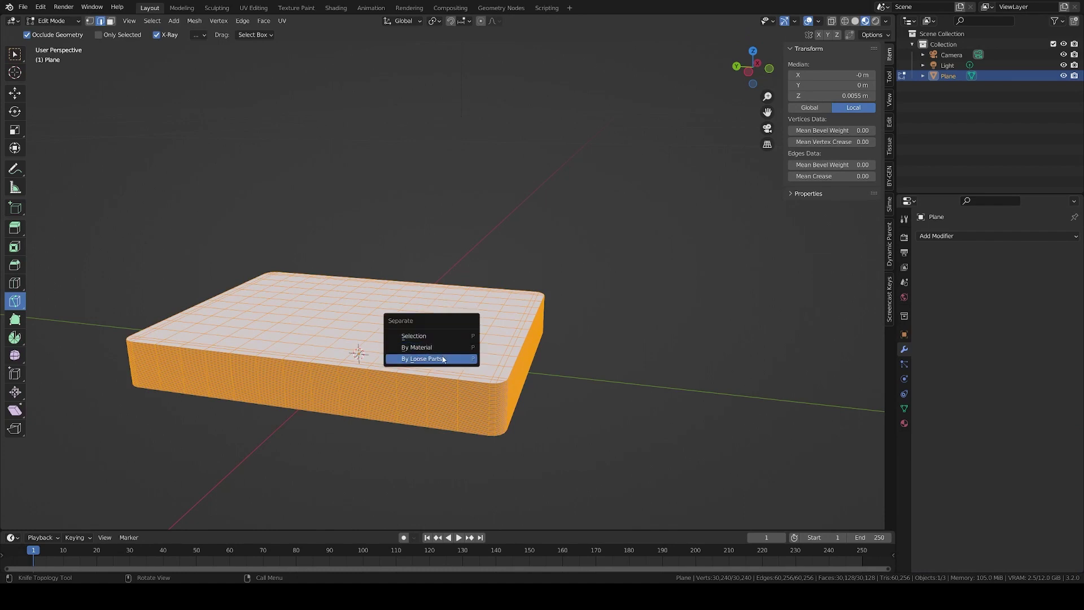
pyautogui.click(444, 358)
pyautogui.press('Tab')
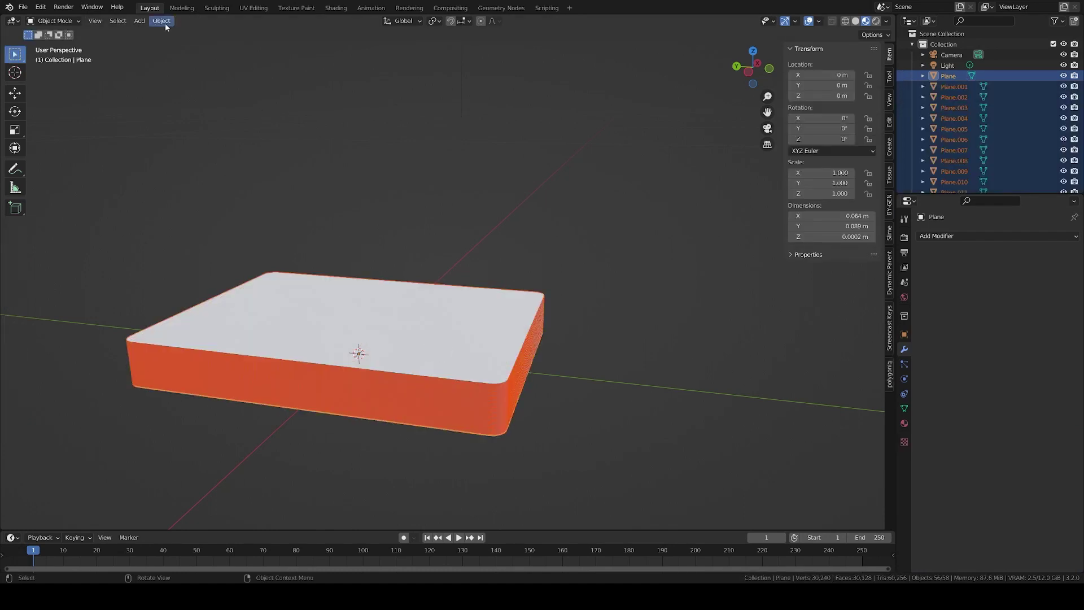
# Step: Set the origin of every separated card to its own centre
pyautogui.click(161, 21)
pyautogui.moveTo(186, 49)
pyautogui.click(349, 84)
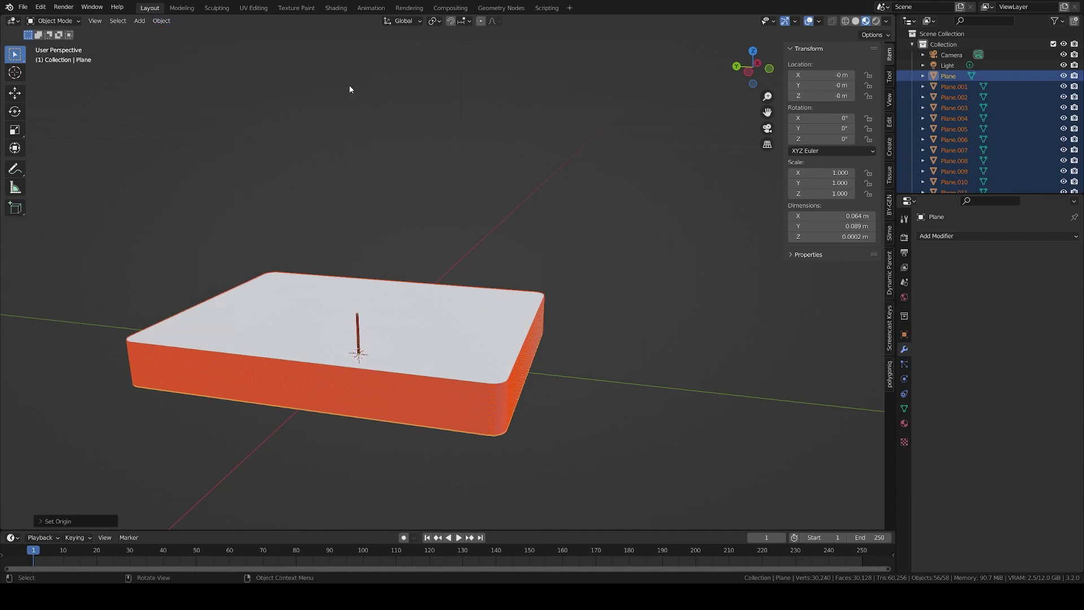
# Step: Delete the blank card at the top of the deck
pyautogui.click(315, 305)
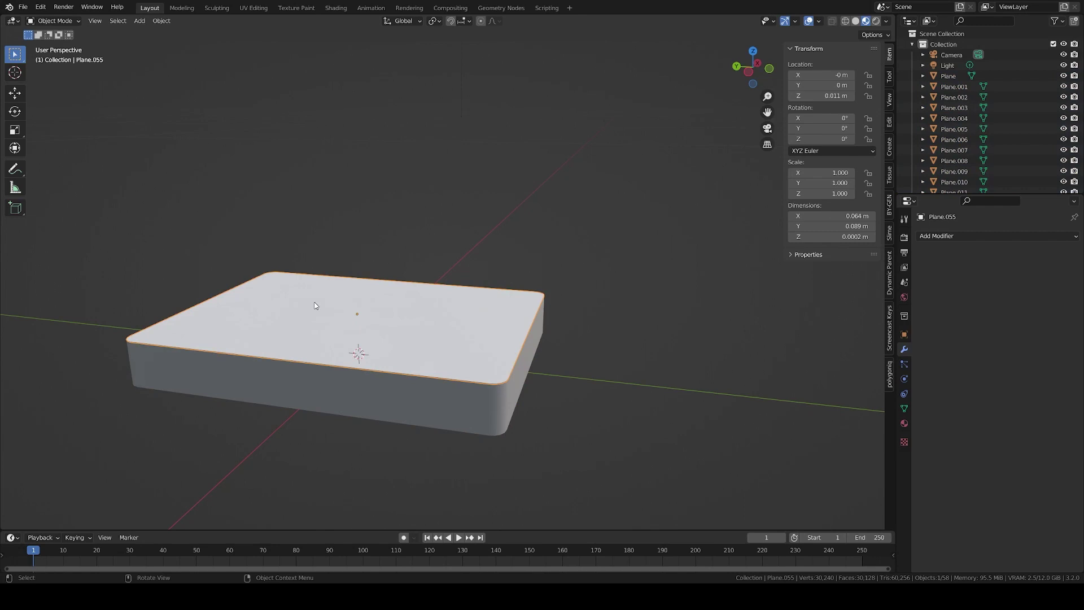
pyautogui.press('Delete')
pyautogui.moveTo(336, 302); pyautogui.dragTo(471, 206, button='middle')
# Step: Spread the stacked cards vertically by raising the top card to about 0.0174 m in Z with Linear proportional editing
pyautogui.click(310, 324)
pyautogui.scroll(3, 471, 207)
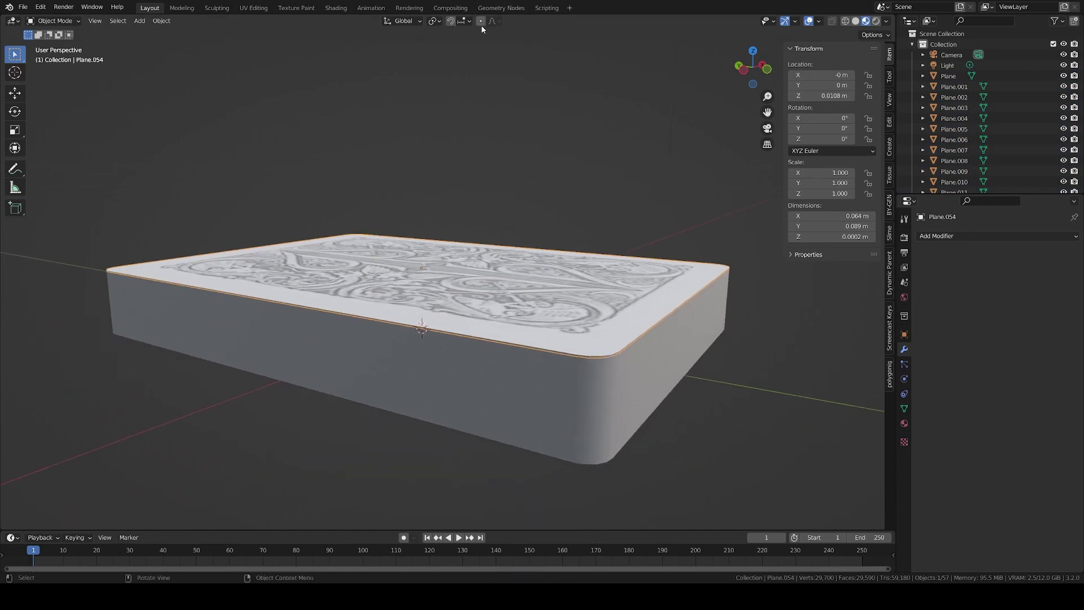
pyautogui.click(493, 21)
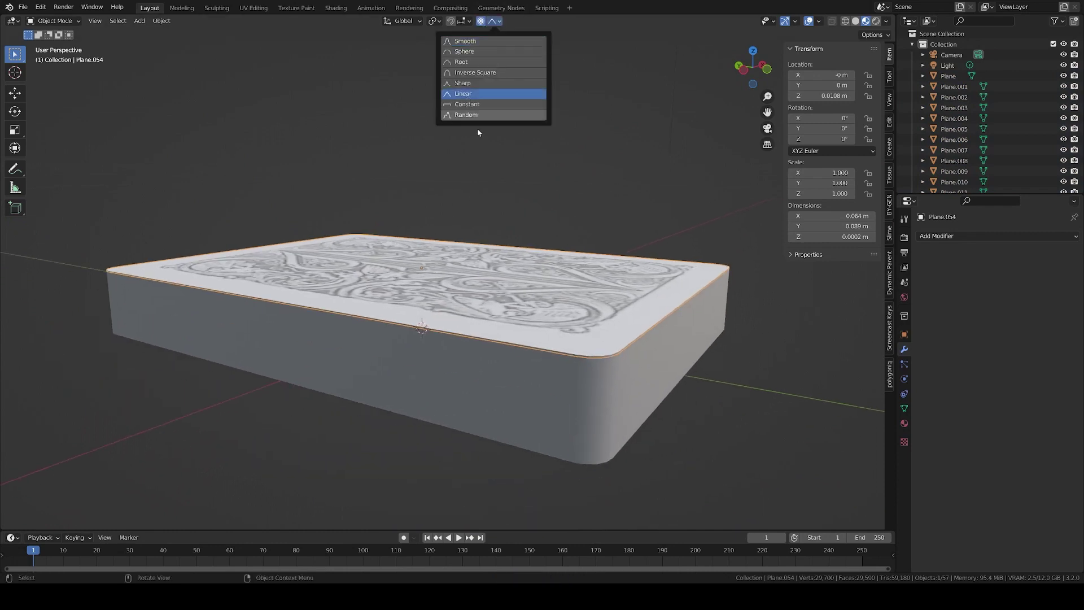
pyautogui.press('g')
pyautogui.press('z')
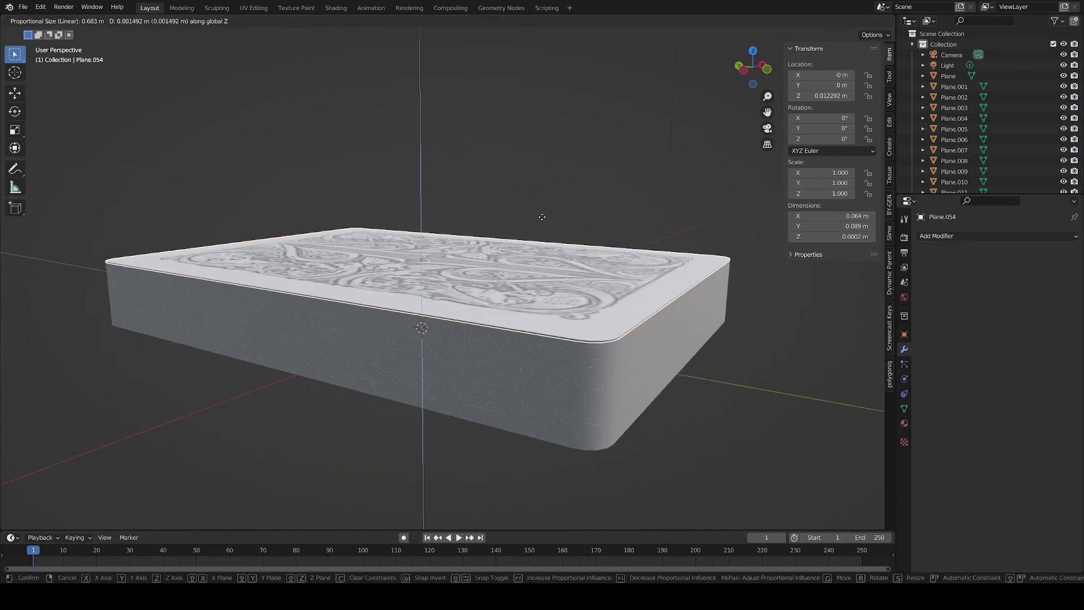
pyautogui.scroll(20, 542, 217)
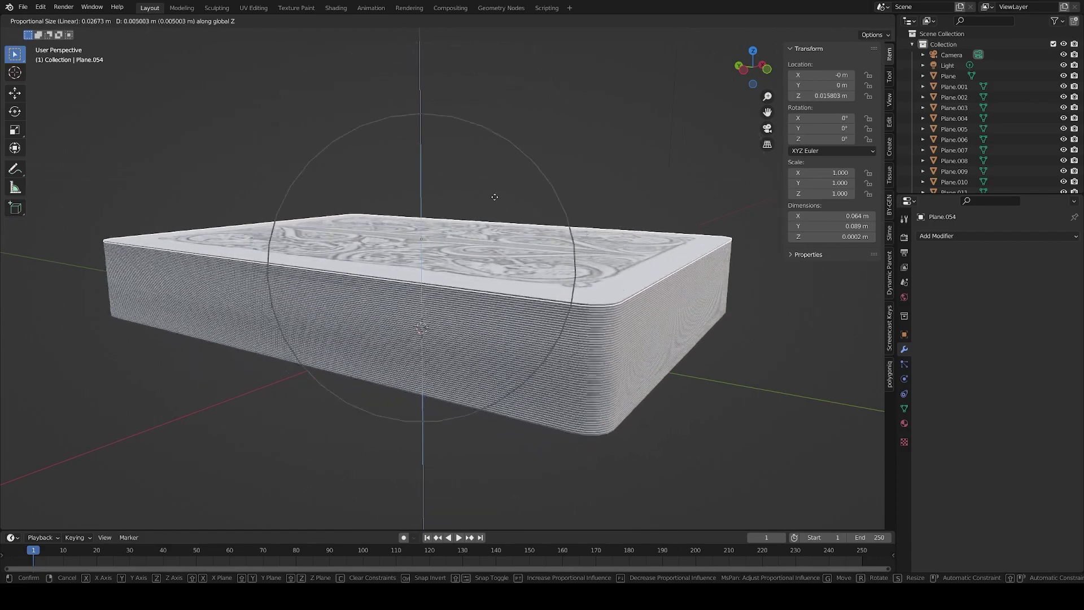
pyautogui.scroll(9, 495, 197)
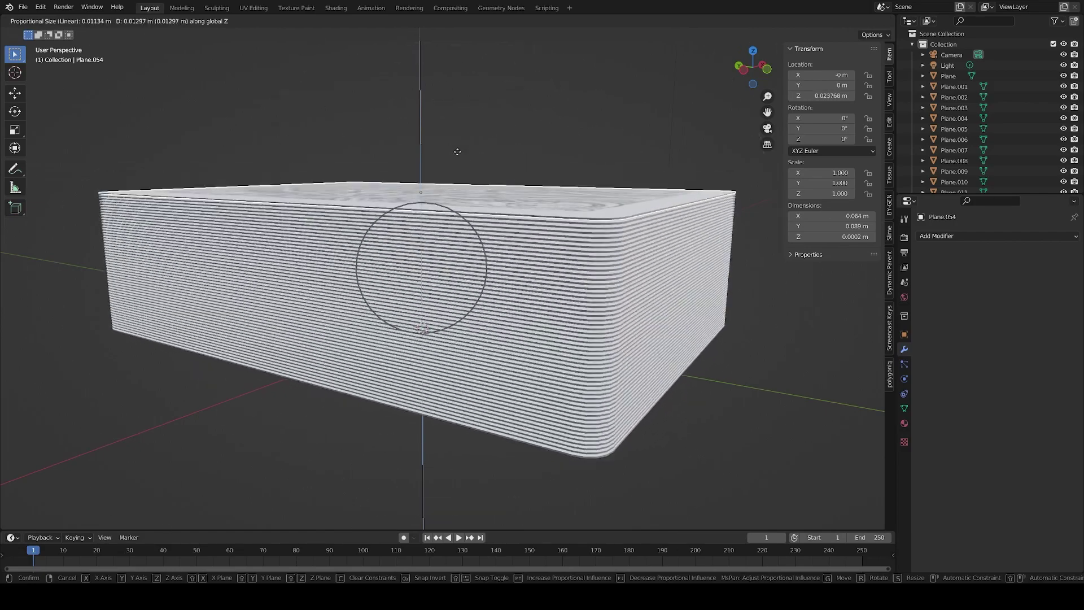
pyautogui.click(459, 187)
# Step: Switch the proportional falloff to Random and rotate a mid-deck card about 1.46° around Z to twist the cards irregularly
pyautogui.moveTo(459, 187); pyautogui.dragTo(462, 228, button='middle')
pyautogui.scroll(-2, 466, 203)
pyautogui.click(494, 21)
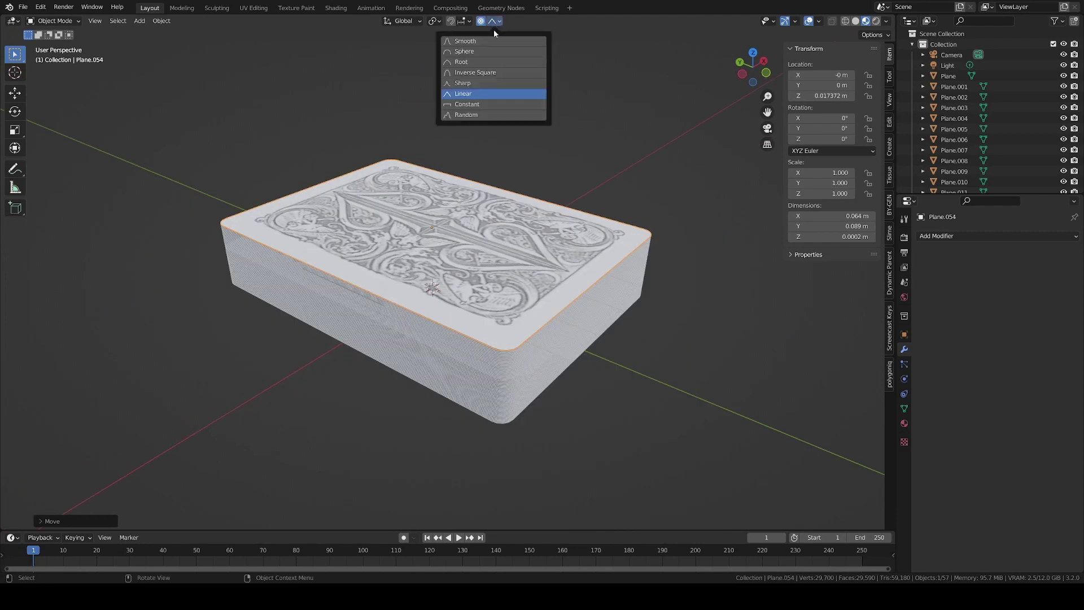
pyautogui.click(465, 115)
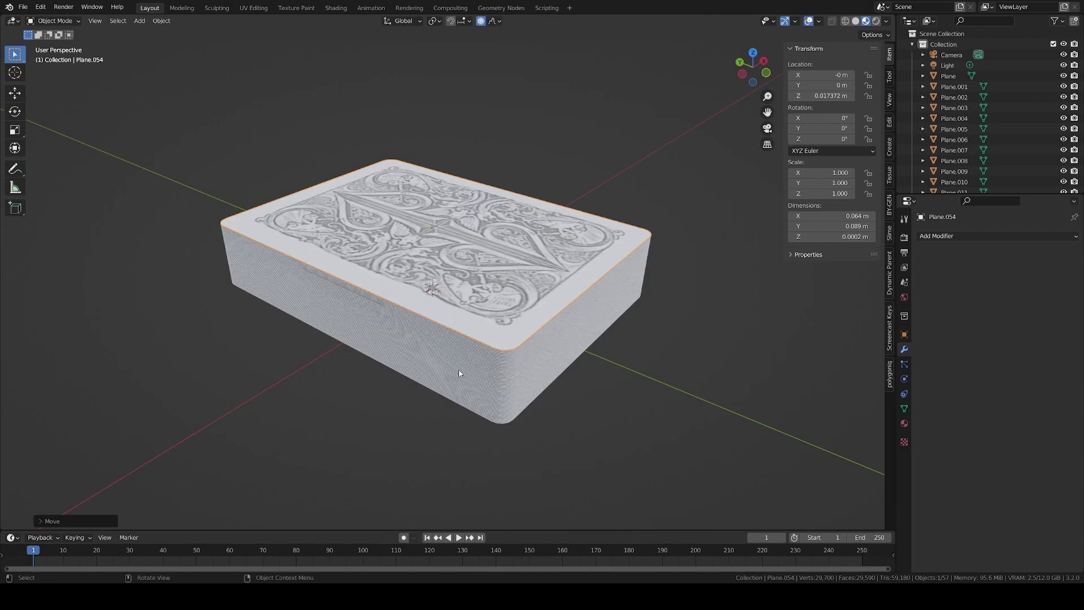
pyautogui.click(461, 372)
pyautogui.press('r')
pyautogui.press('z')
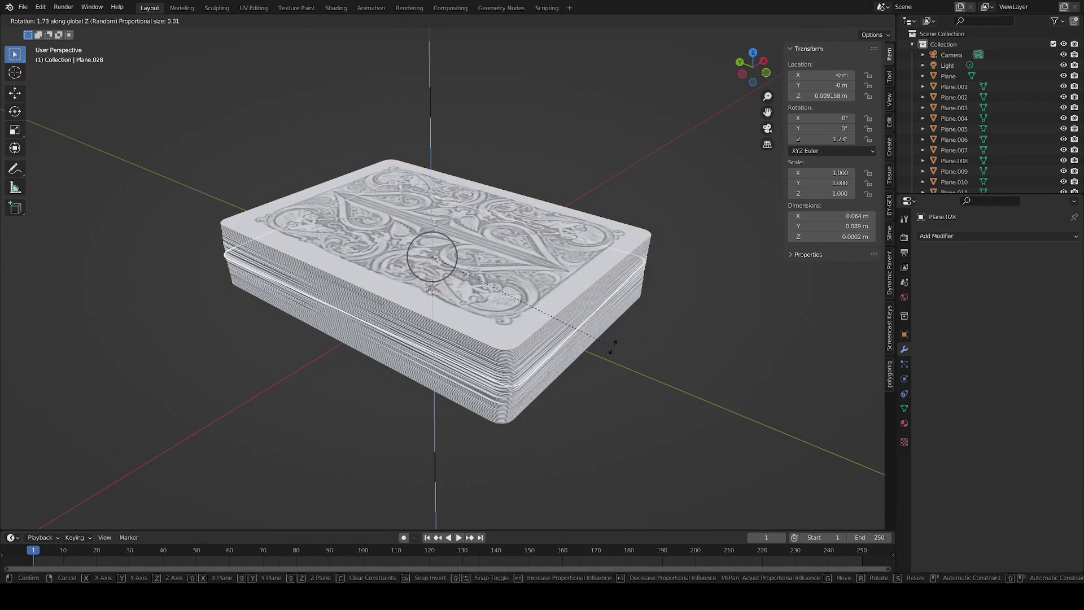
pyautogui.scroll(-7, 612, 347)
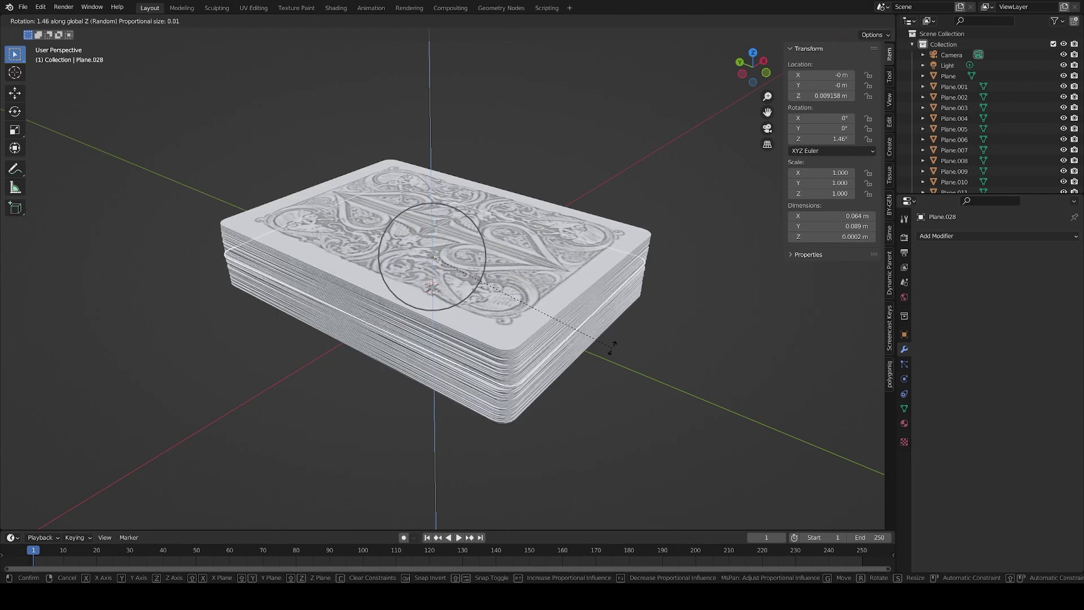
pyautogui.click(611, 347)
pyautogui.press('Tab')
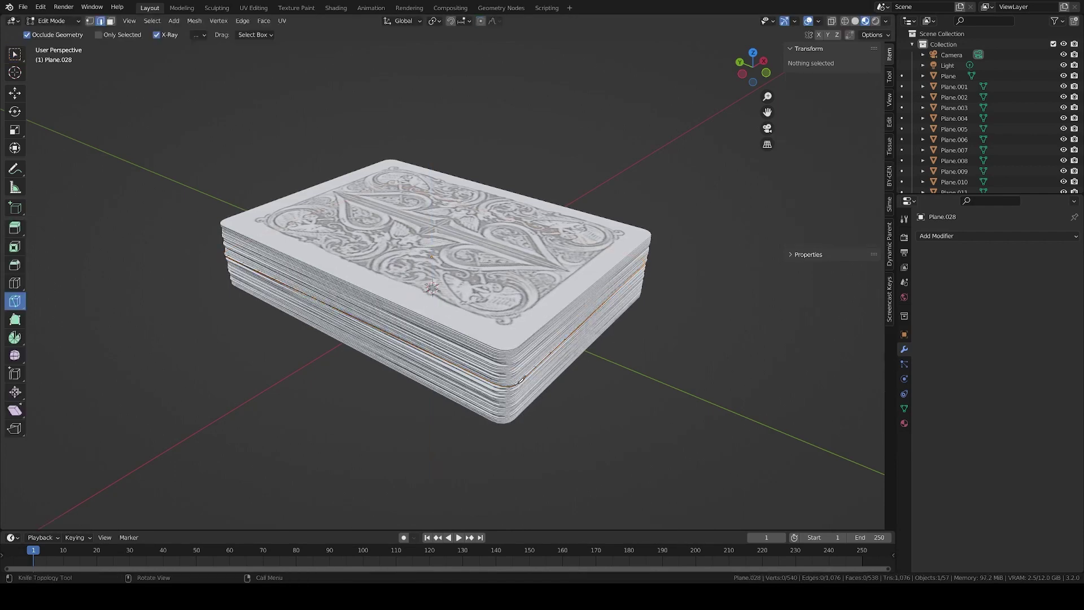
pyautogui.moveTo(528, 374); pyautogui.dragTo(430, 380, button='middle')
pyautogui.press('Tab')
pyautogui.scroll(-4, 550, 358)
# Step: Try to spread the deck sideways by moving the top card with Random proportional falloff
pyautogui.click(429, 380)
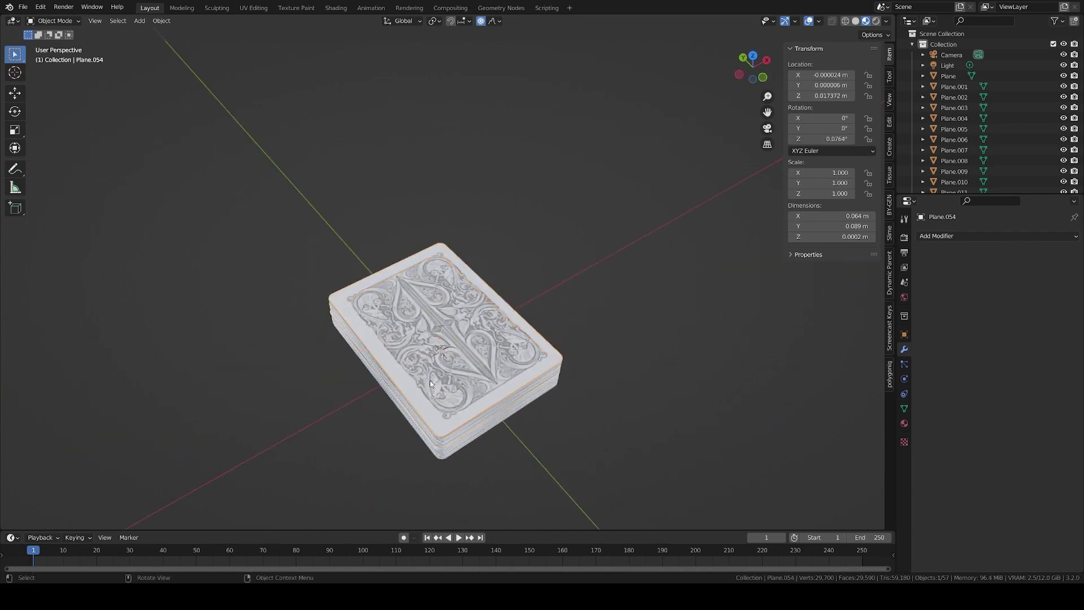
pyautogui.press('g')
pyautogui.scroll(-3, 565, 283)
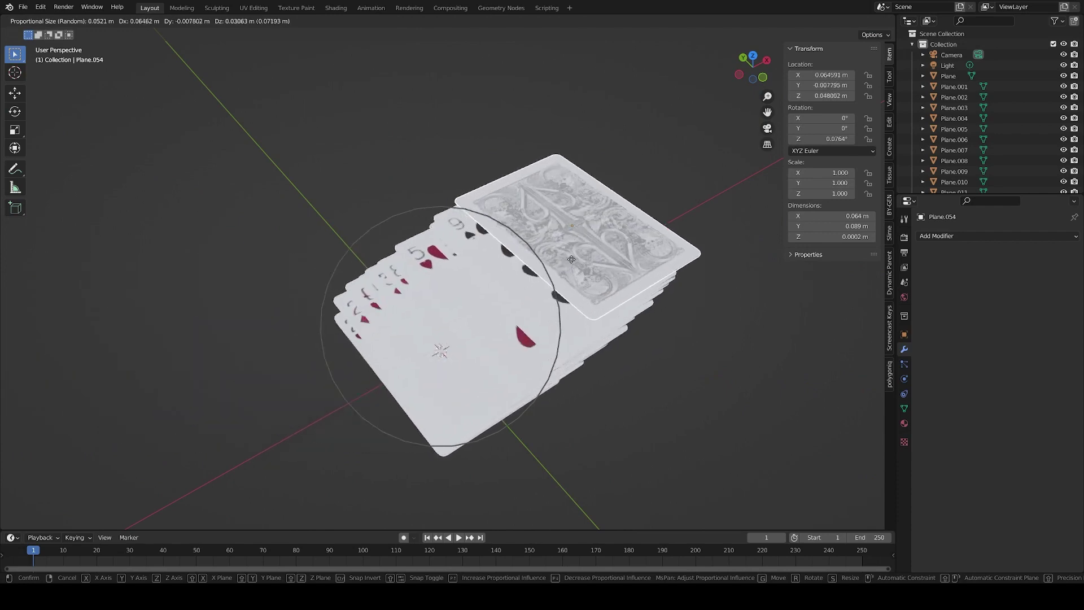
pyautogui.rightClick(571, 260)
pyautogui.moveTo(560, 272); pyautogui.dragTo(516, 256, button='middle')
pyautogui.press('Tab')
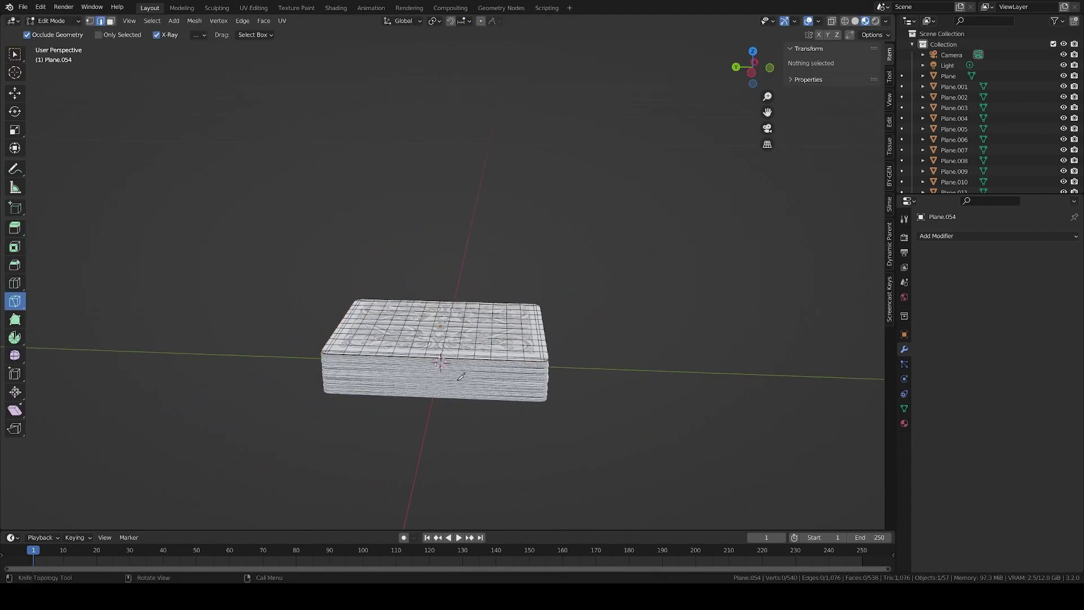
pyautogui.press('Tab')
pyautogui.moveTo(460, 376); pyautogui.dragTo(441, 367, button='middle')
pyautogui.scroll(2, 438, 367)
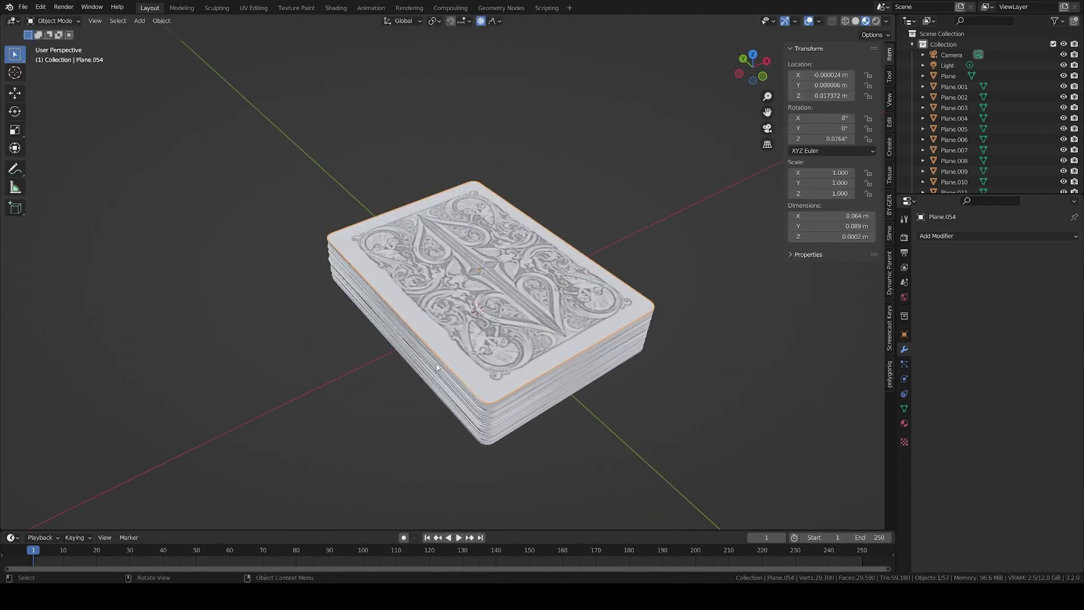
pyautogui.click(393, 389)
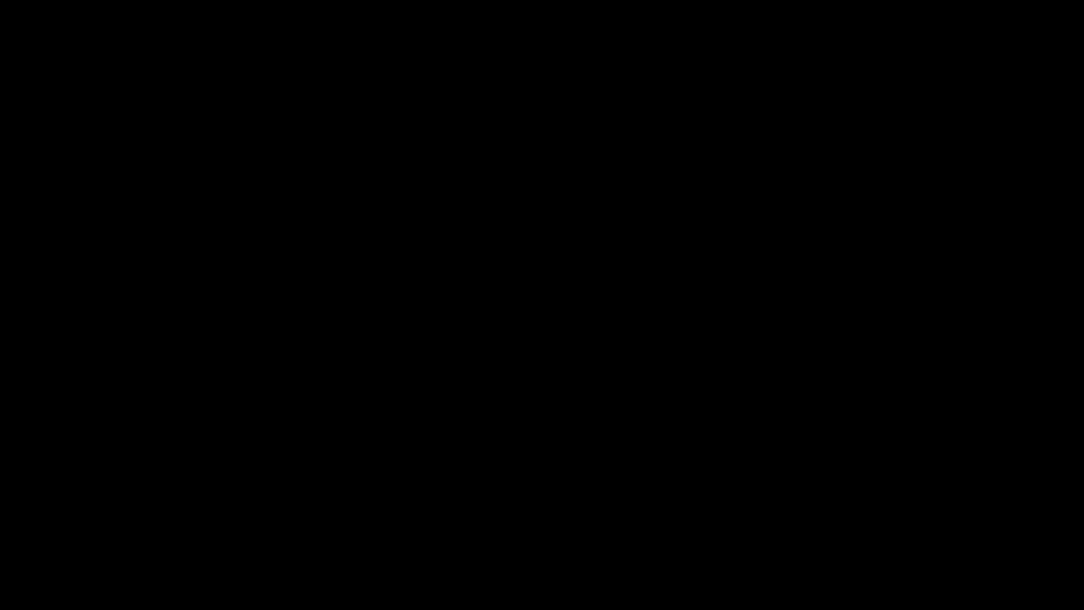